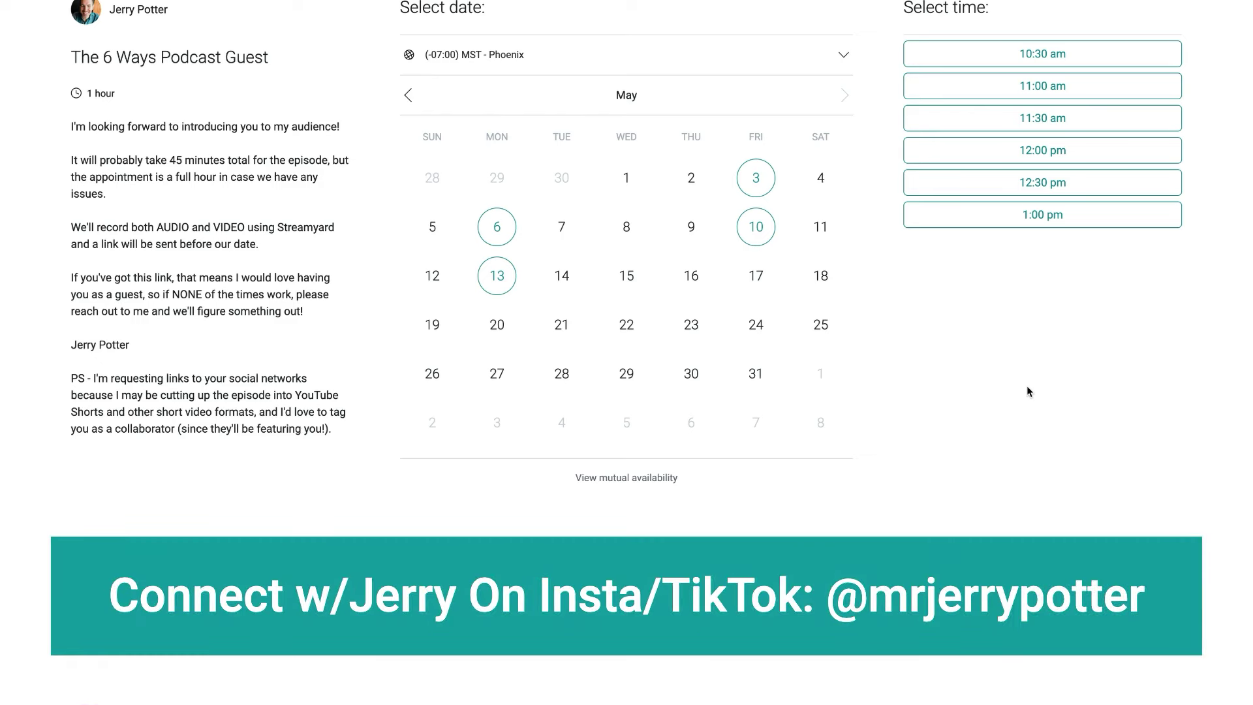
Book the guest appointment in TidyCal for May 10 at 9:30 am.
left_click(748, 227)
left_click(1042, 86)
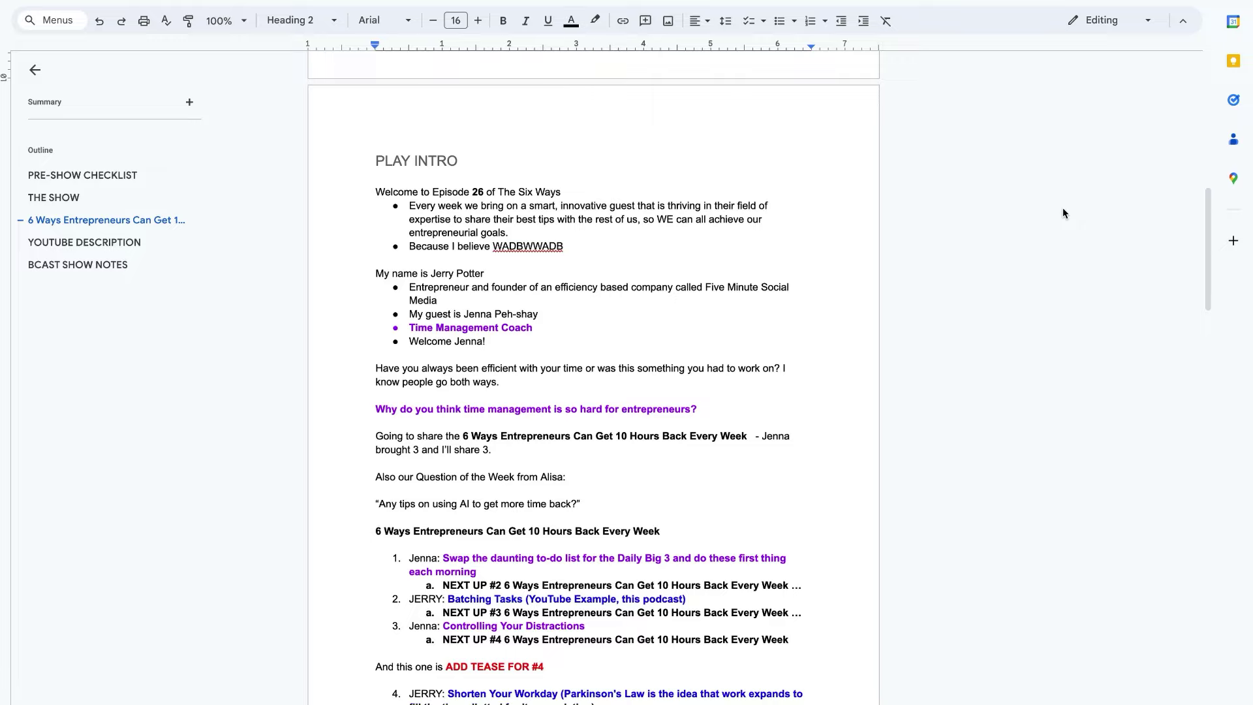
Scroll the Episode 26 script down to the YOUTUBE DESCRIPTION and SHOW NOTES headings.
scroll(1062, 208, "down", 8)
scroll(1062, 208, "down", 2)
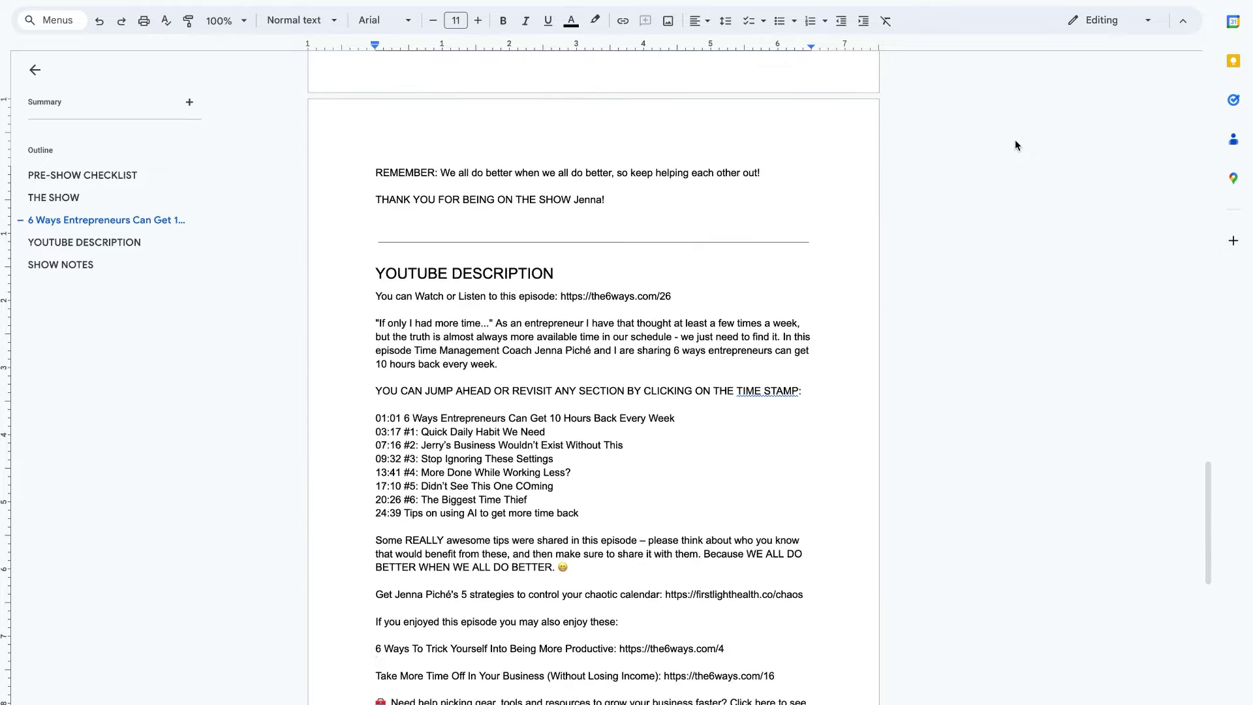
scroll(1015, 139, "down", 2)
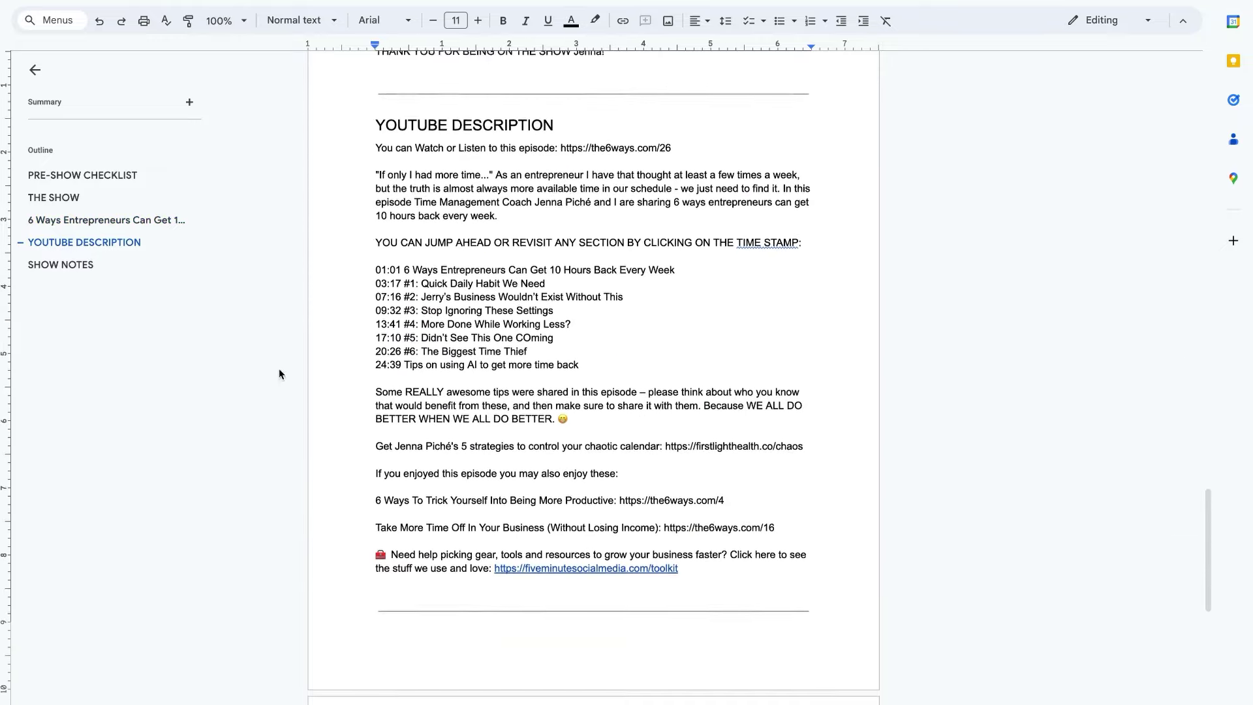
scroll(562, 507, "down", 10)
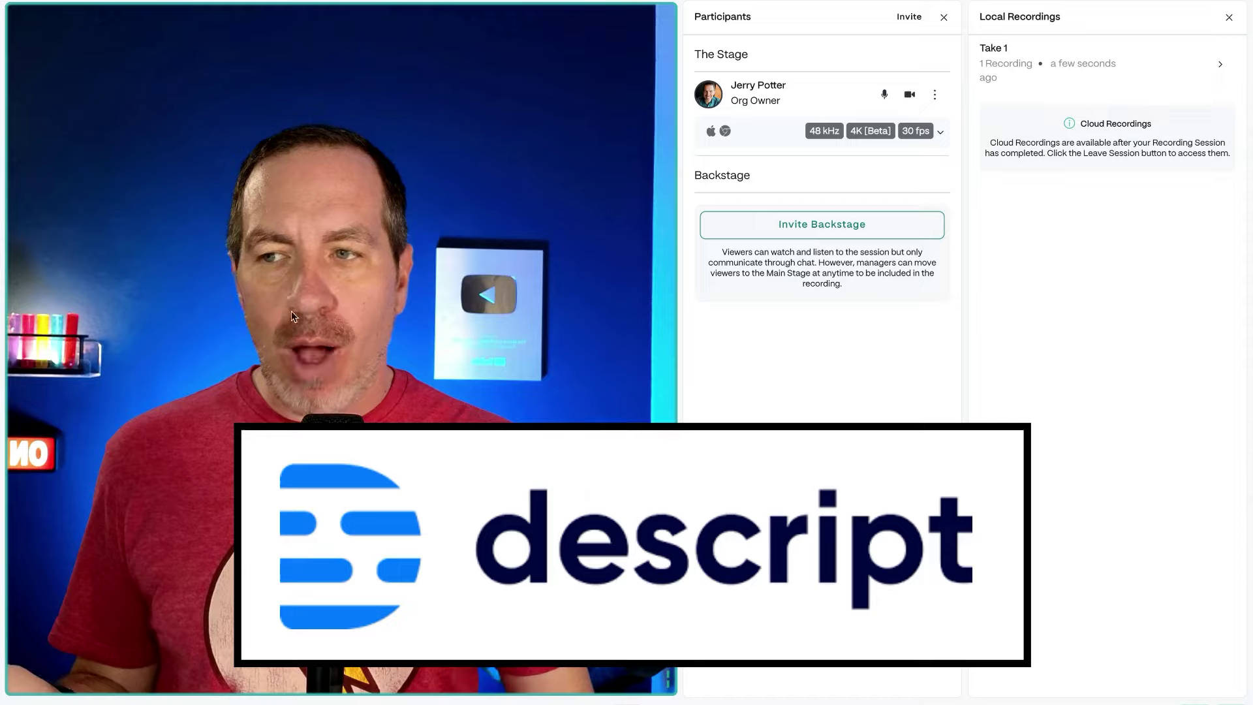
Bring up the Edit In Descript option for the Take 1 local recording.
mouse_move(1149, 65)
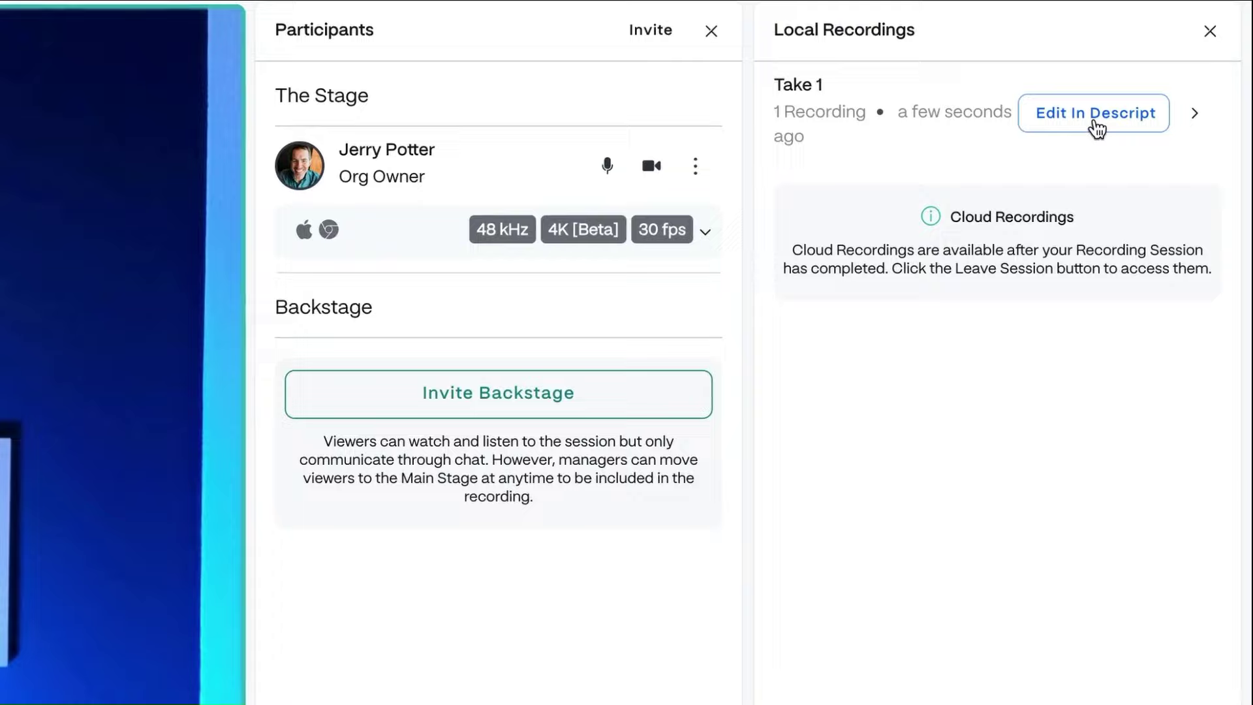
Send Take 1 to Descript, then skim the edited episode at 12:41, 14:59 and 15:51.
left_click(1162, 68)
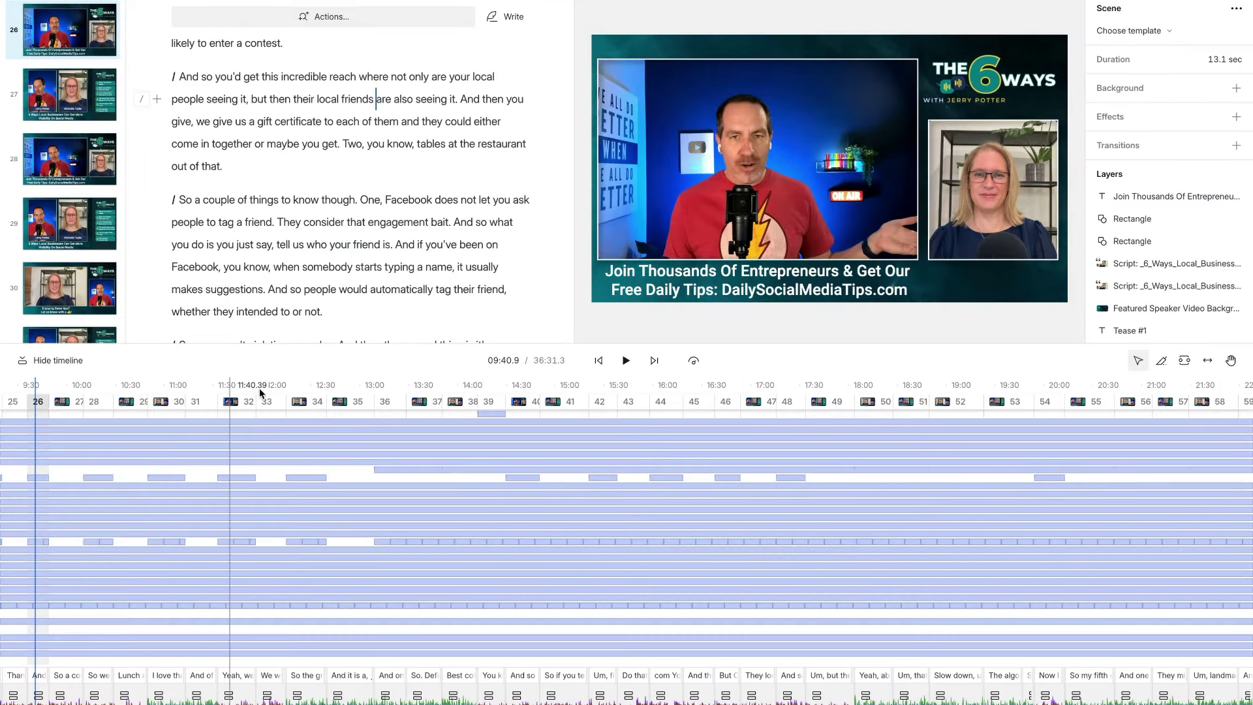
left_click(330, 389)
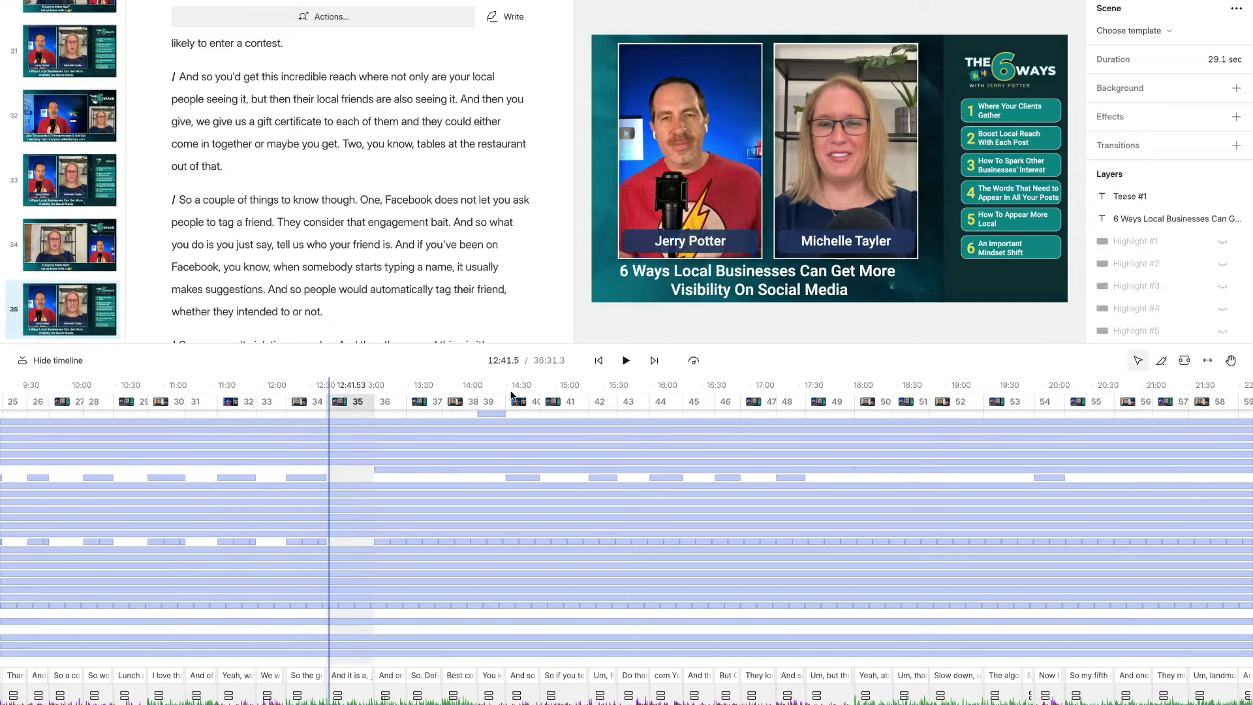
left_click(554, 390)
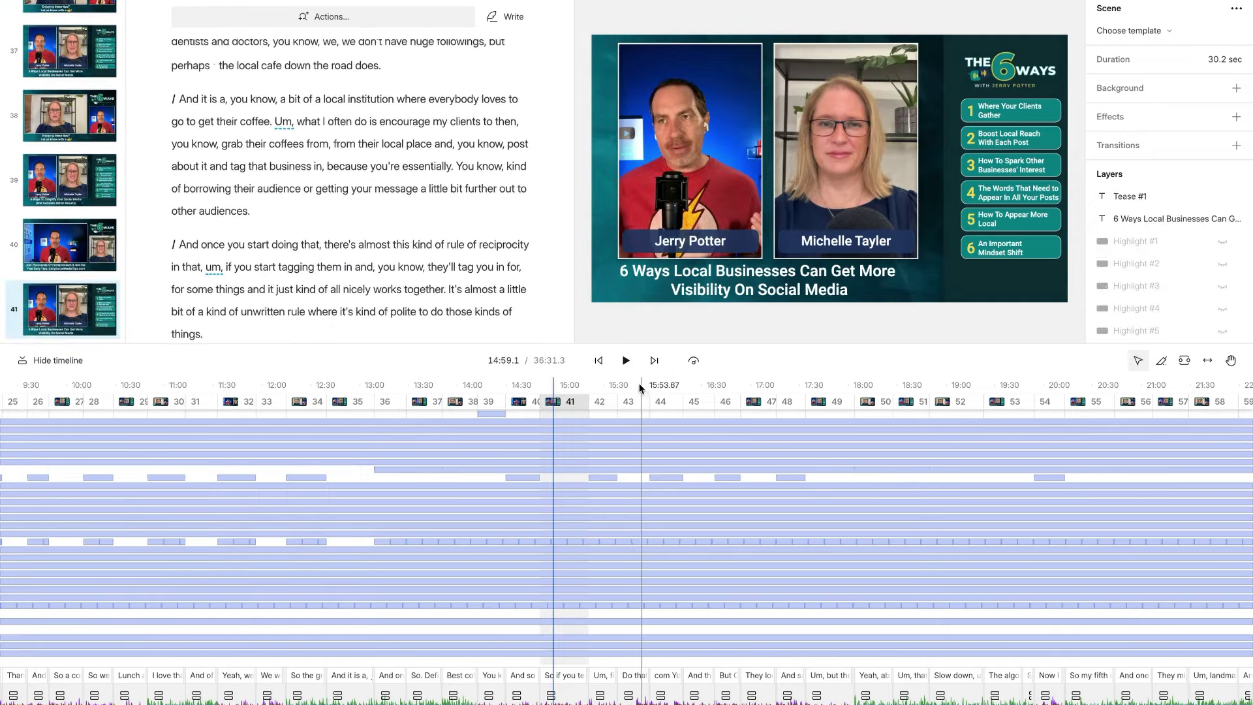
left_click(639, 387)
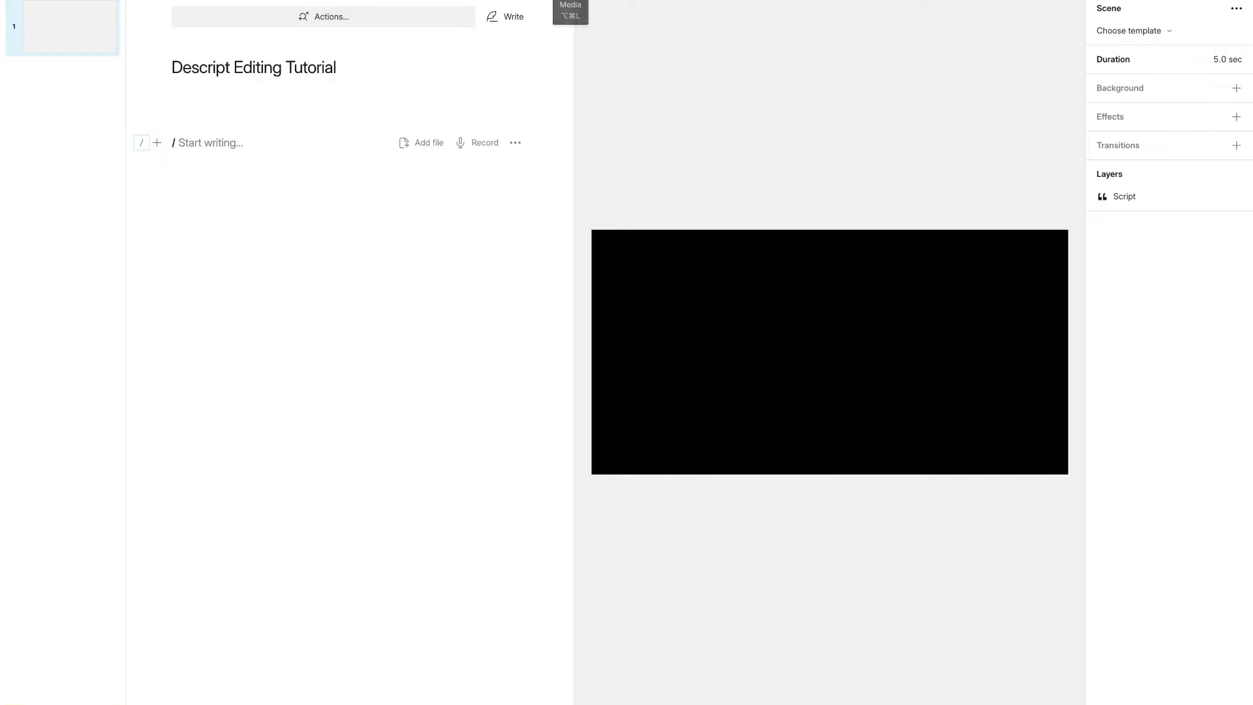
Create a sequence from both StreamYard webcam recordings and insert it into the tutorial script.
left_click(572, 2)
left_click(598, 68)
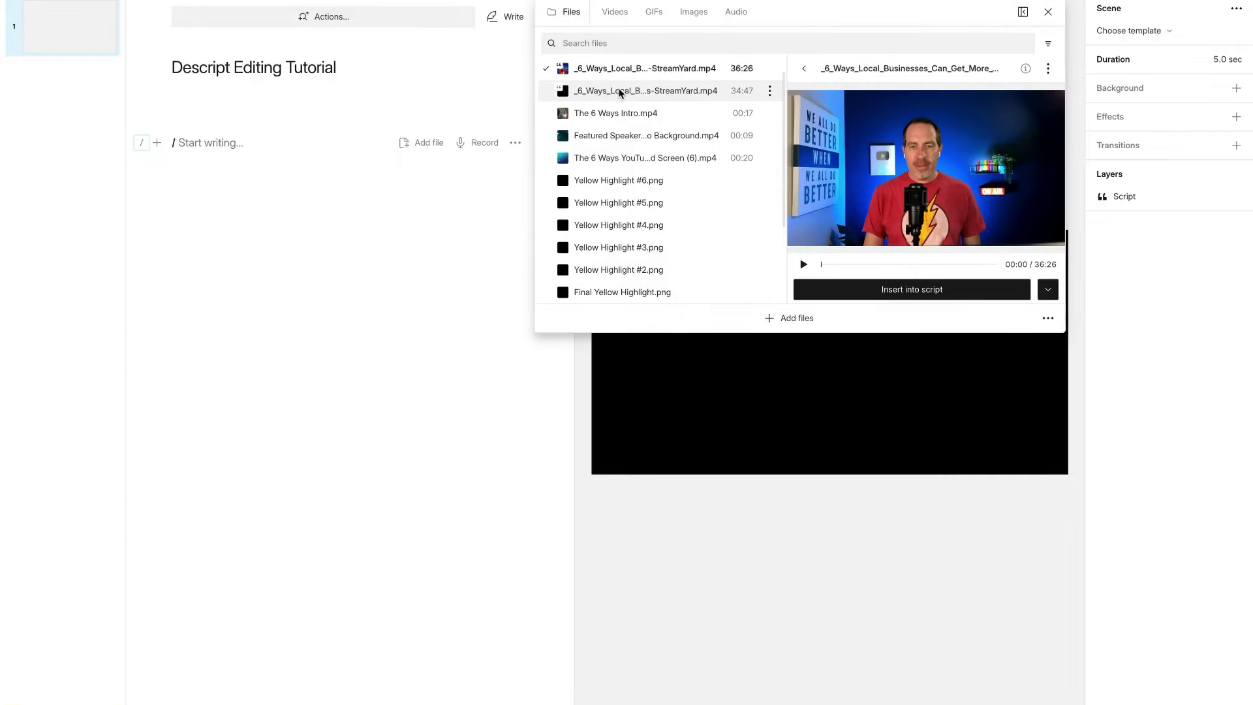
left_click(623, 96, "shift")
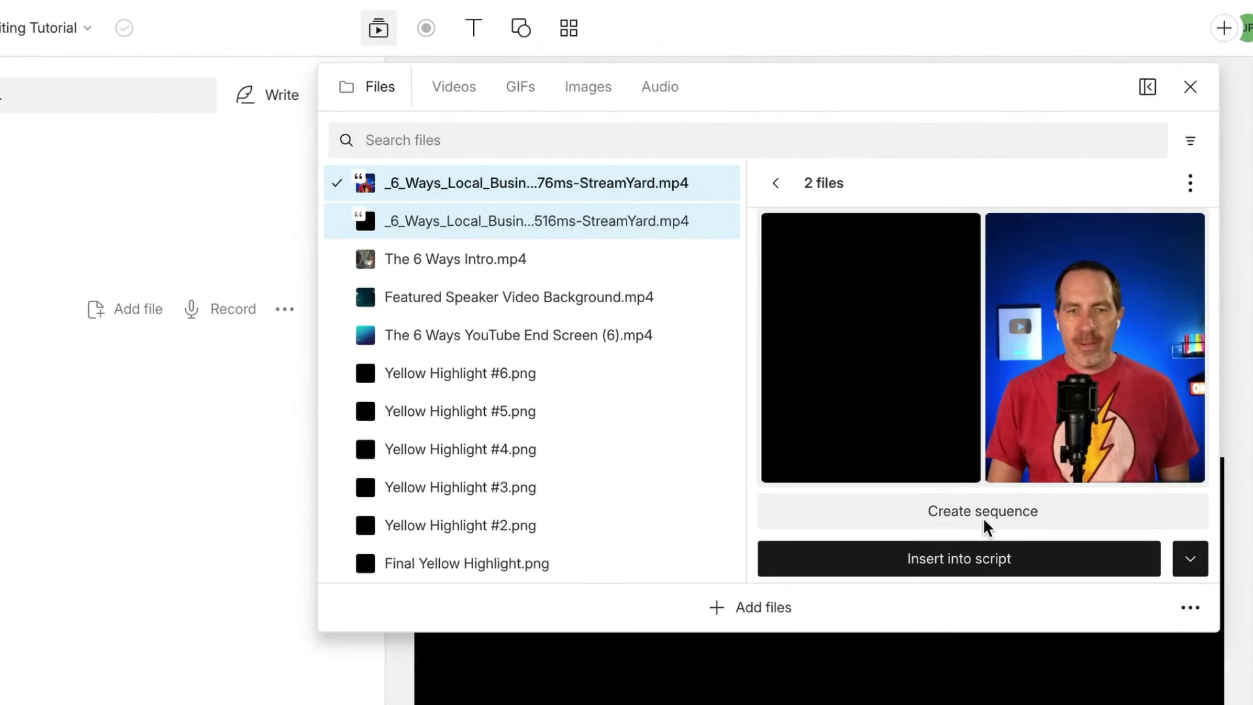
left_click(985, 510)
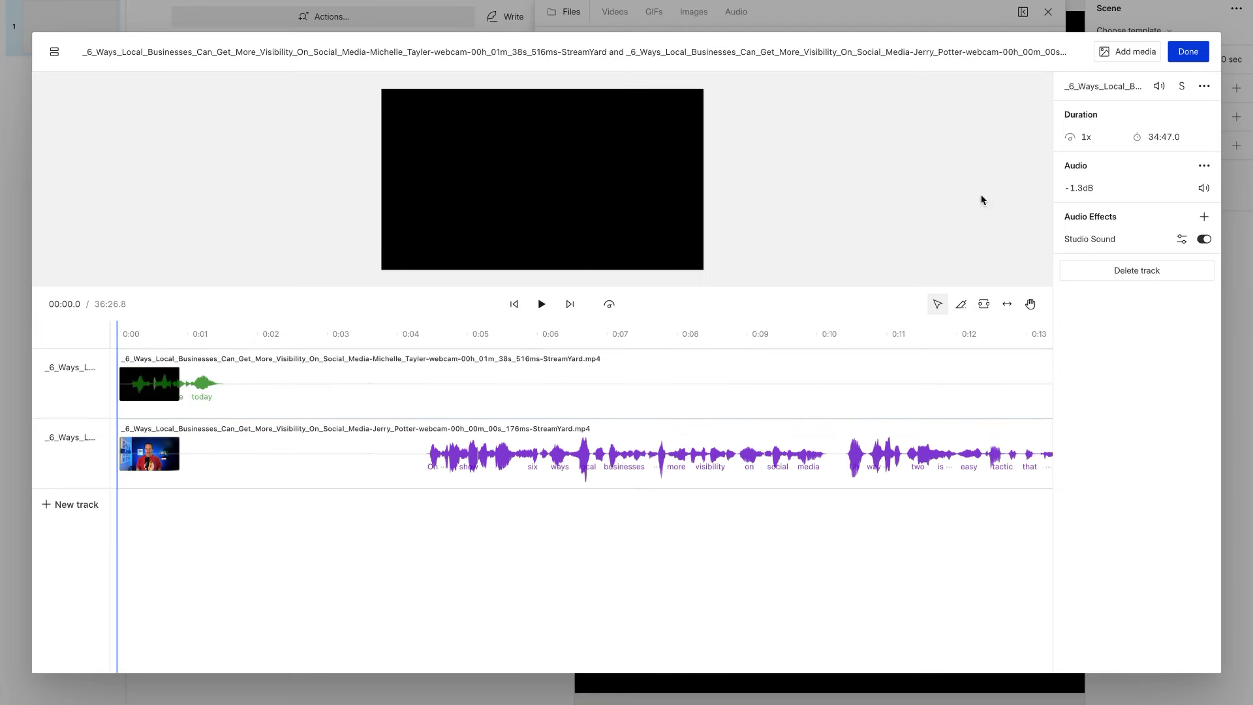
left_click(1186, 52)
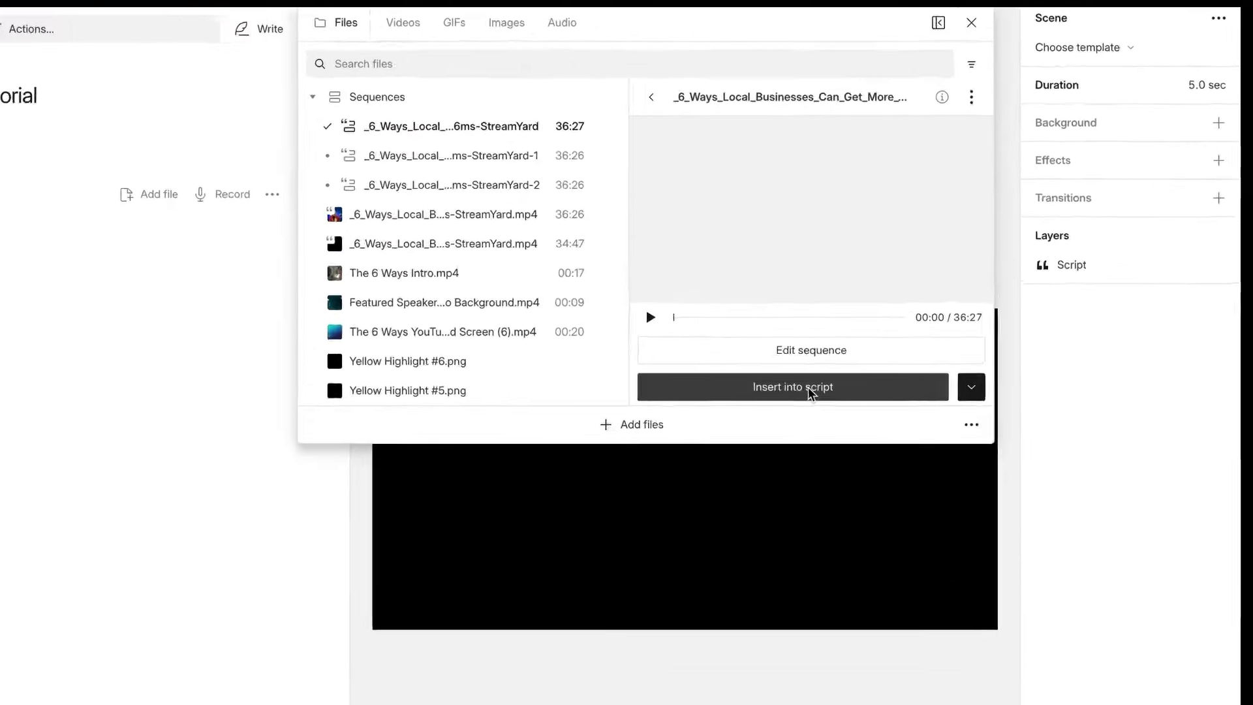
left_click(925, 294)
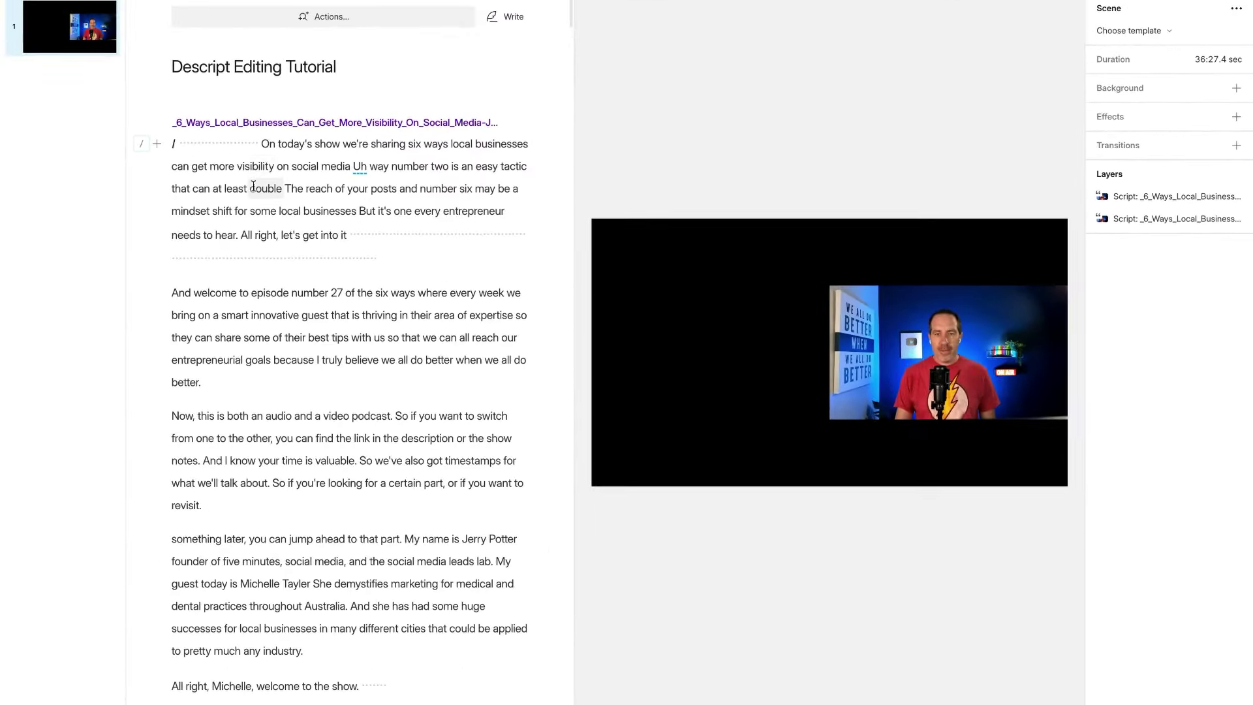
scroll(254, 186, "down", 8)
scroll(253, 186, "down", 15)
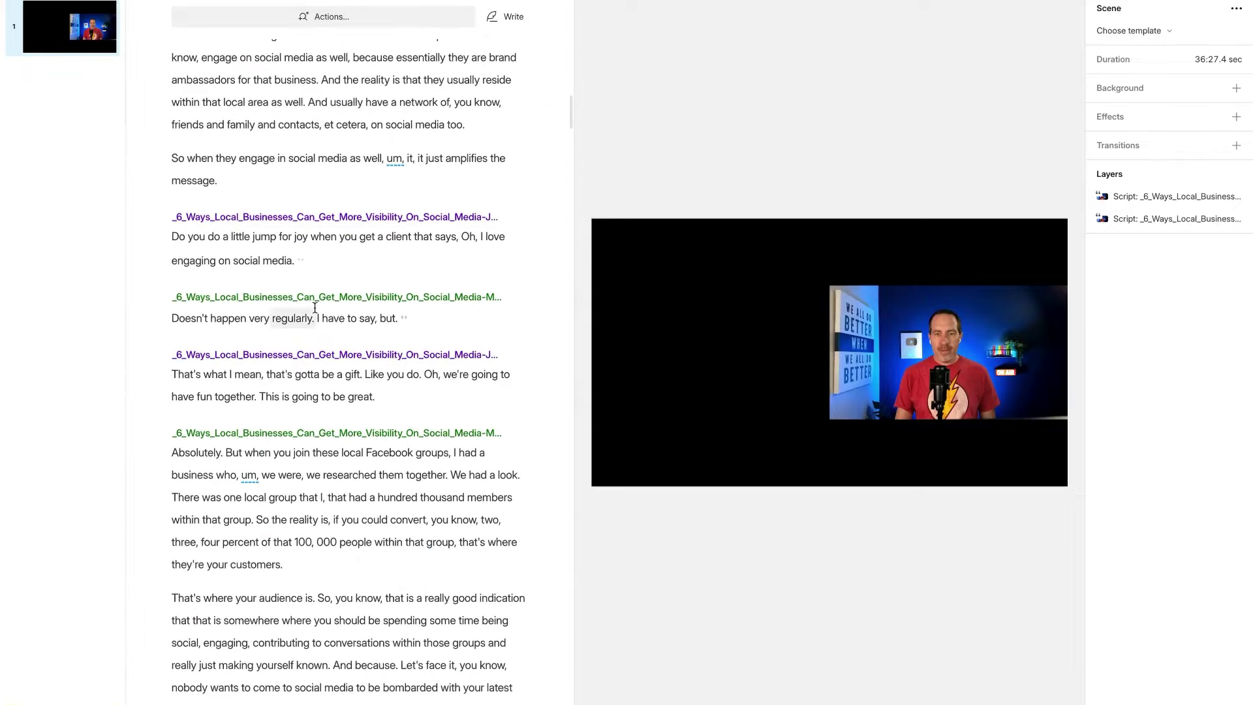
scroll(315, 307, "up", 20)
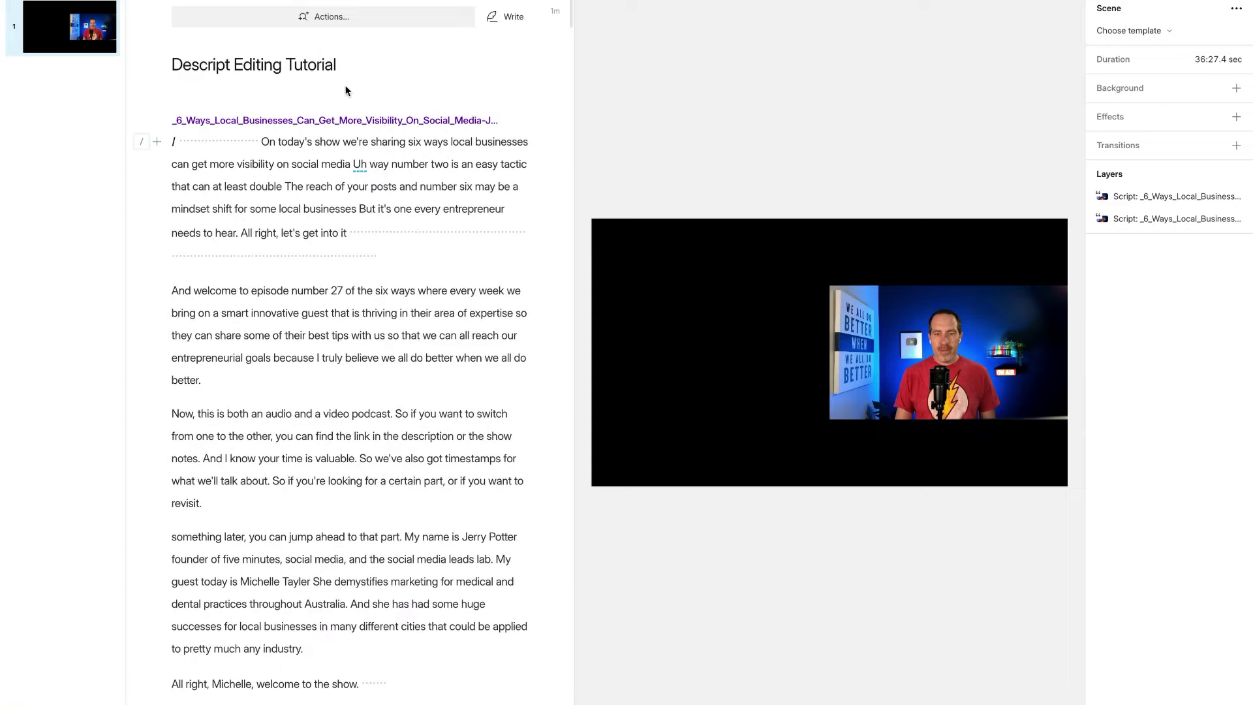
Apply 'Add scenes by active speaker' to the script and review the resulting scene list.
left_click(331, 17)
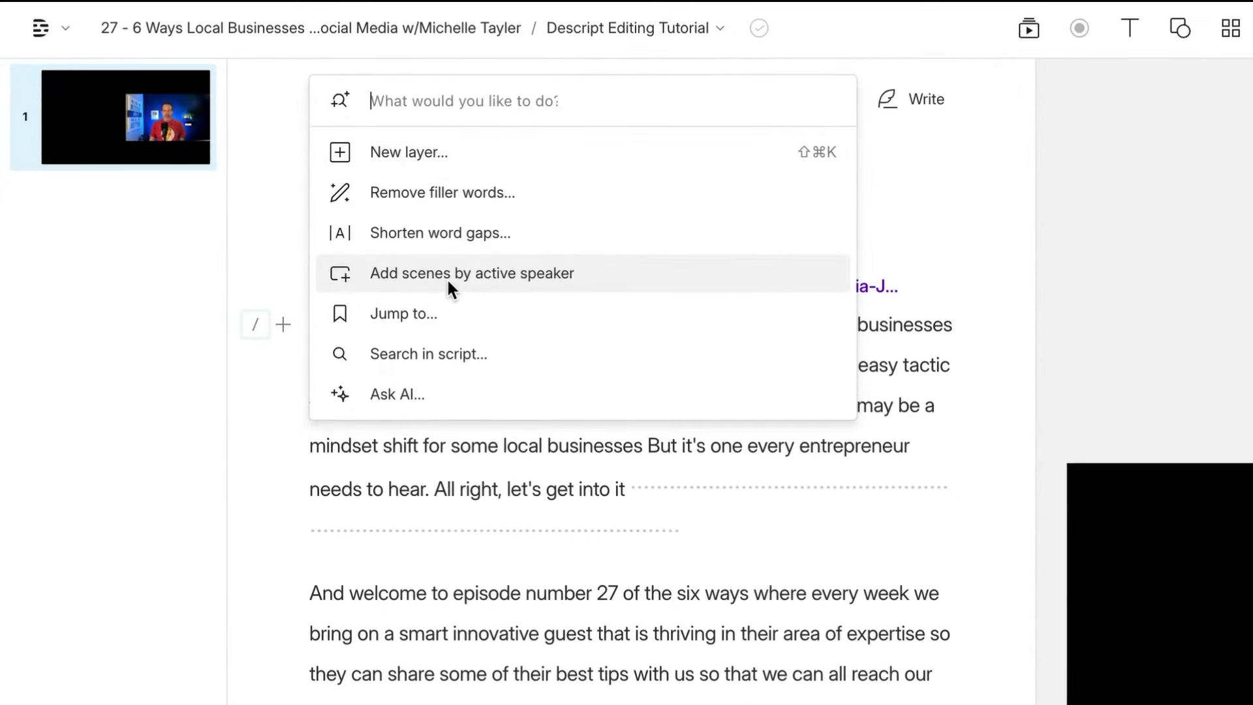
left_click(448, 282)
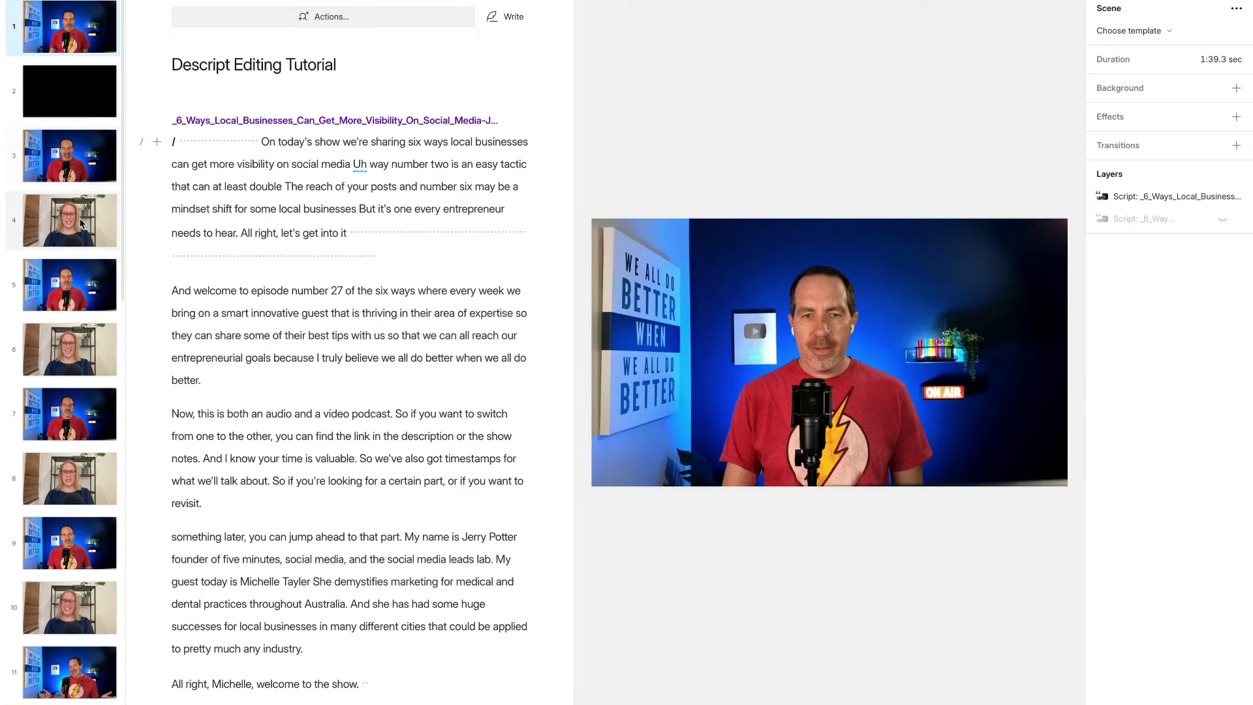
scroll(78, 225, "down", 3)
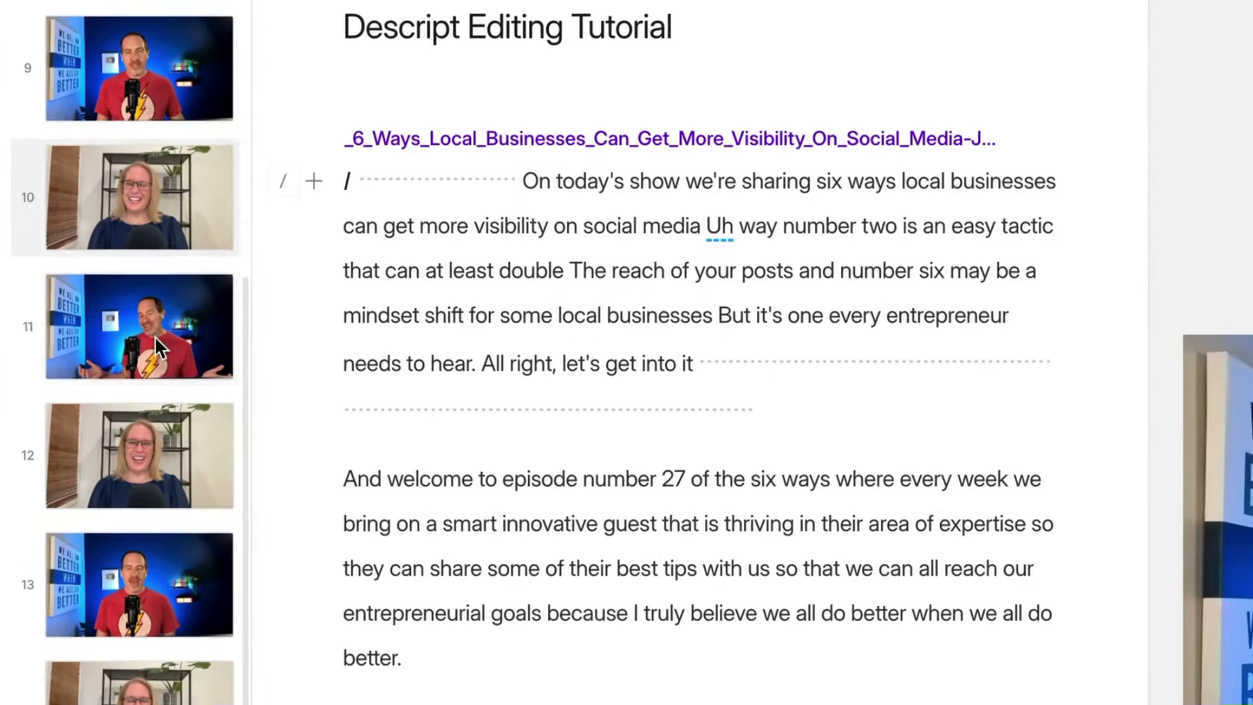
scroll(154, 336, "down", 2)
scroll(155, 335, "down", 5)
scroll(159, 333, "up", 15)
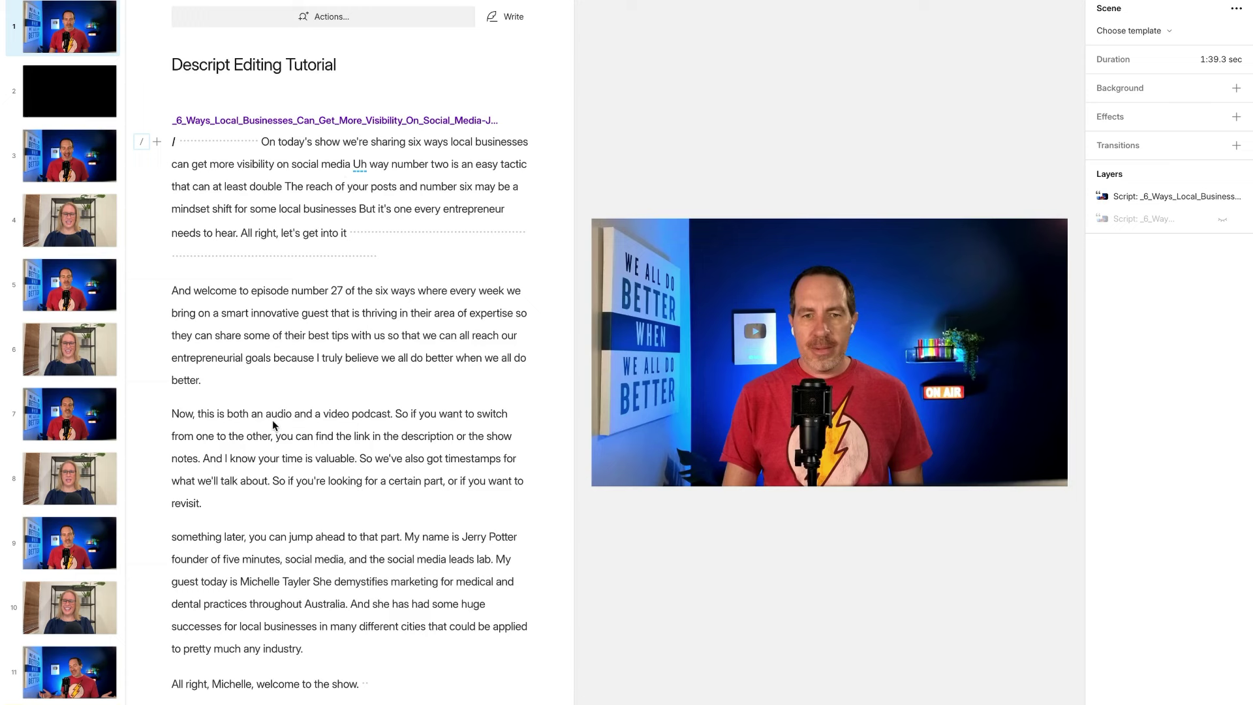
Delete the 4.41-second pause before 'On today's show'.
left_click(262, 142)
left_click(263, 142)
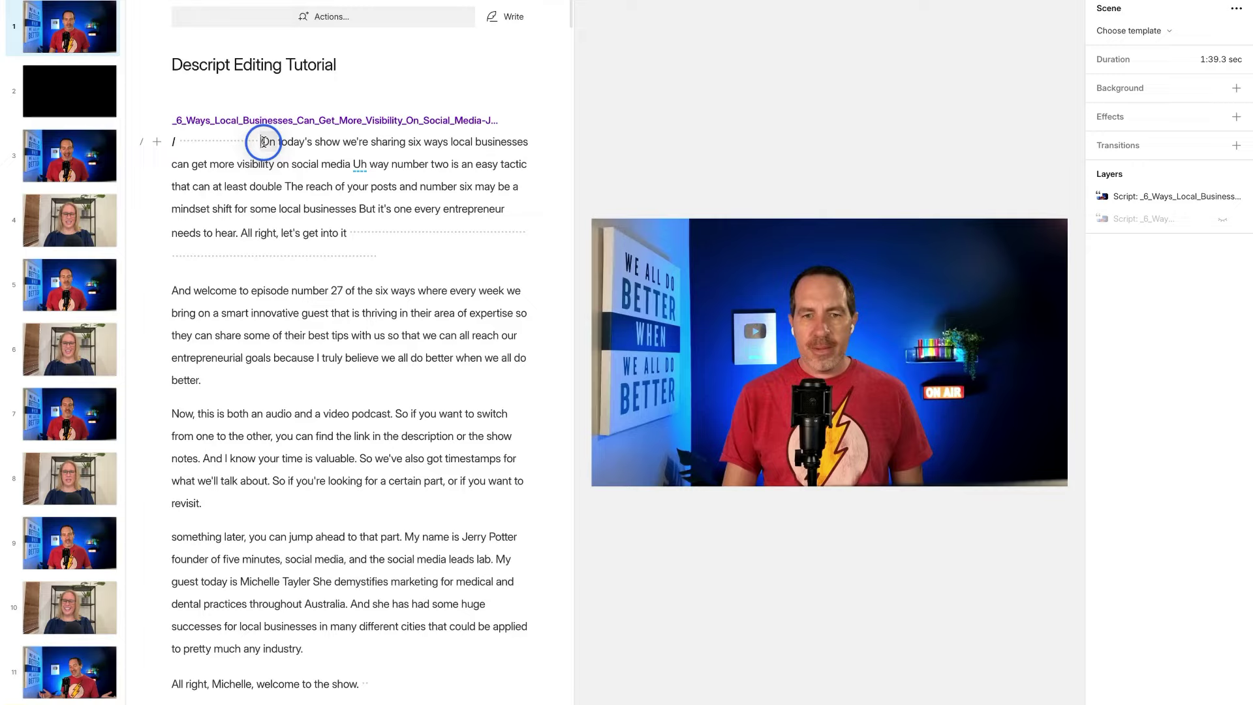
left_click_drag(263, 142, 171, 141)
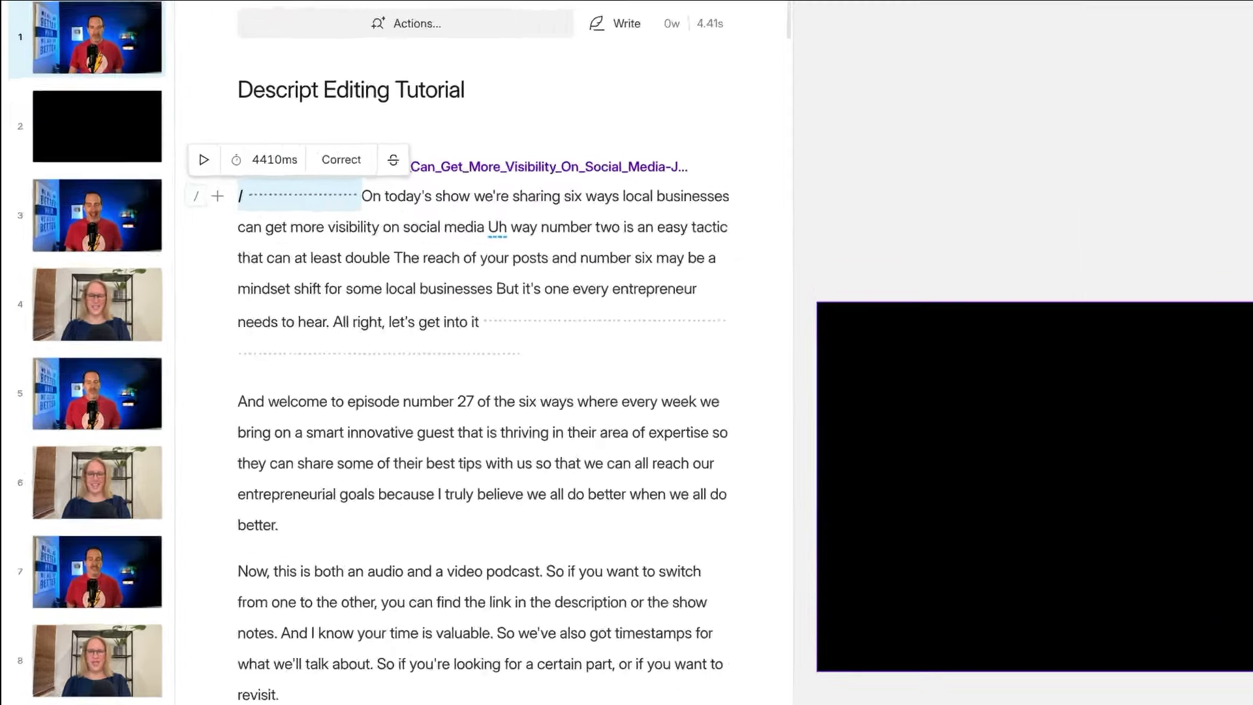
key("Delete")
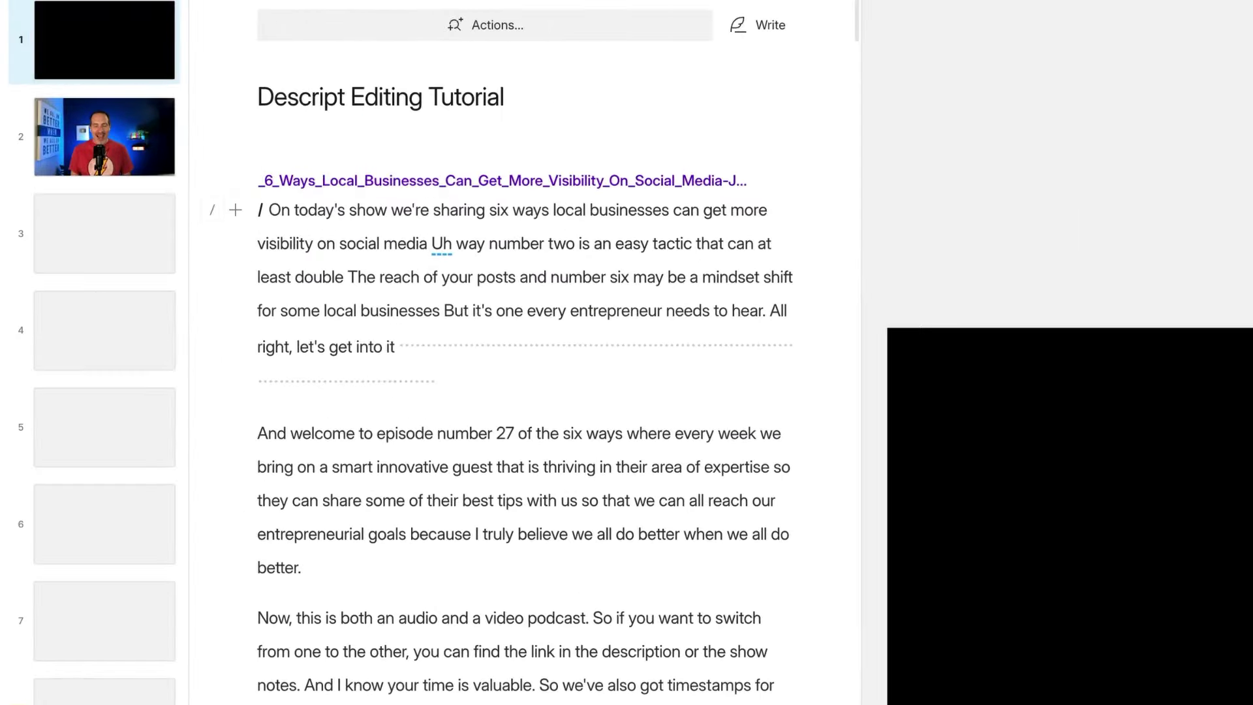
Select the paragraph about dentists and doctors in the script.
scroll(582, 457, "down", 15)
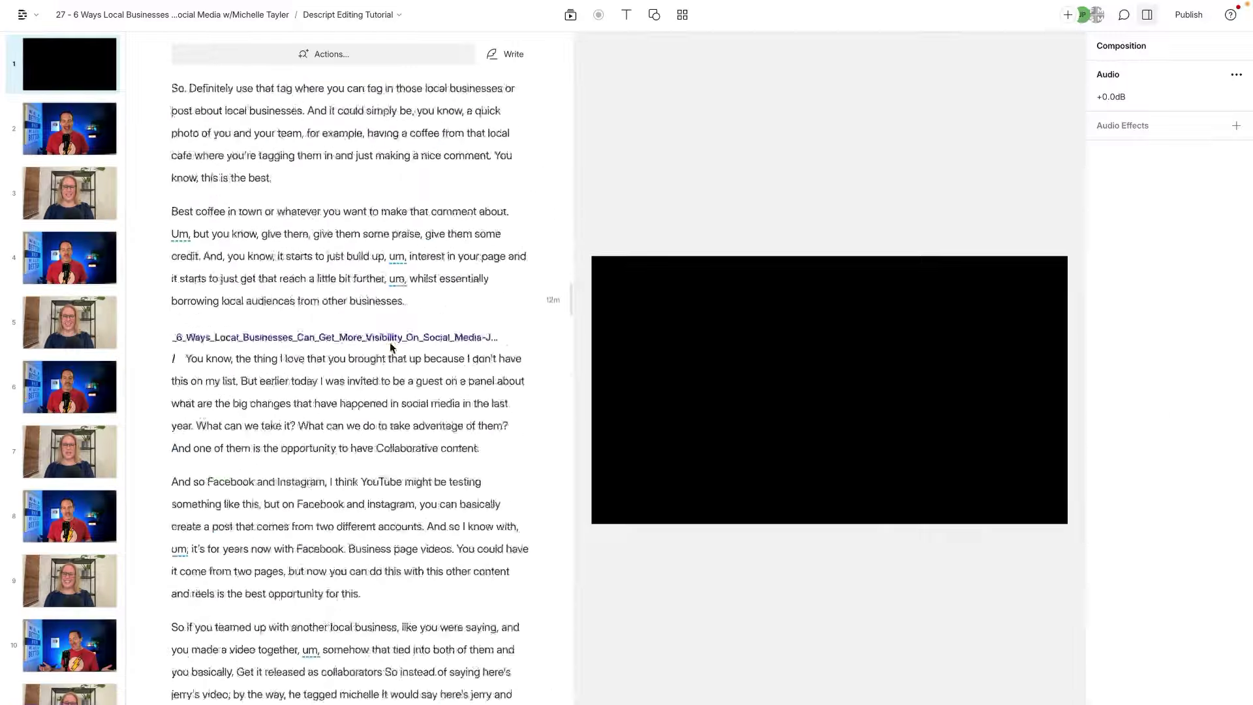
scroll(390, 346, "up", 15)
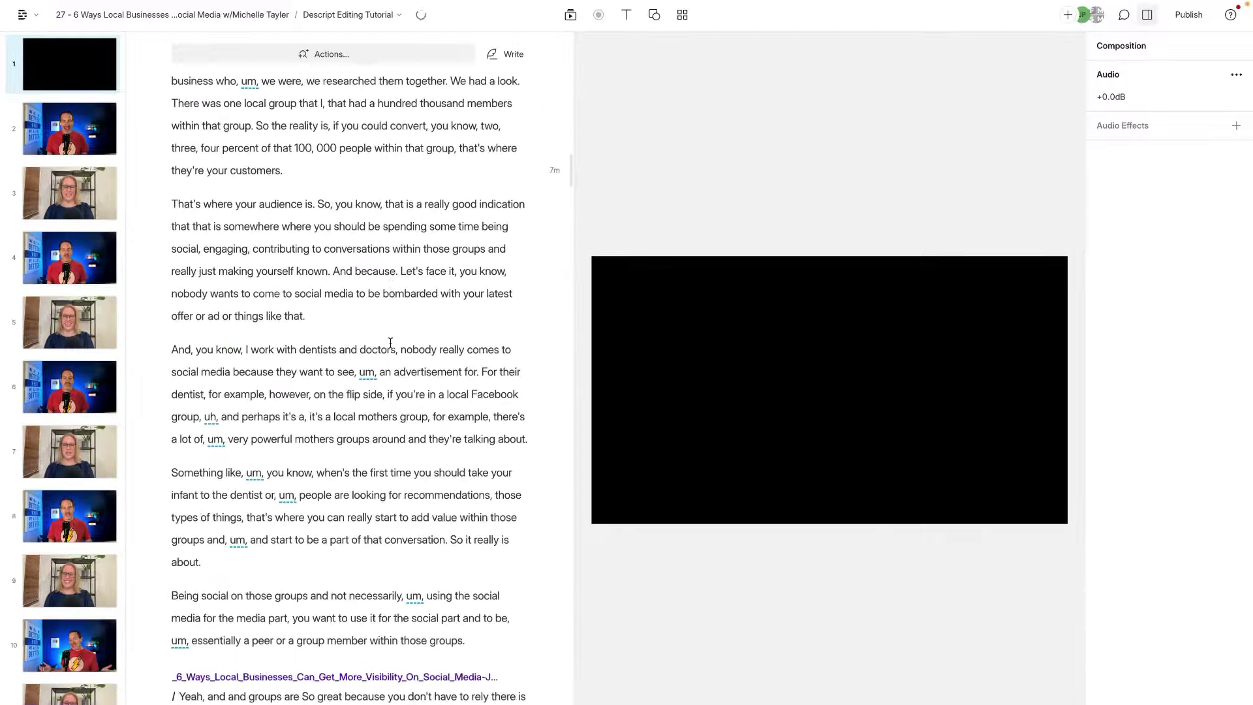
scroll(390, 342, "down", 2)
left_click_drag(170, 298, 399, 390)
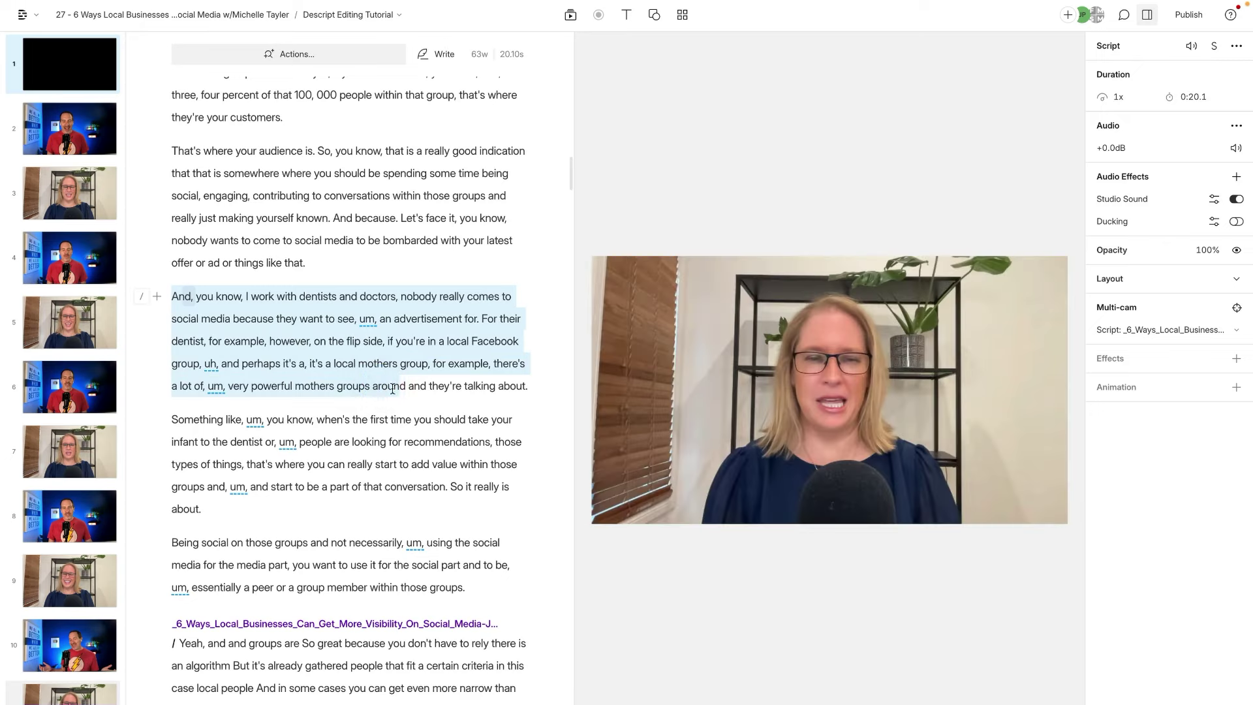
Enlarge the timeline to inspect the audio clip's waveform, then bring up the Publish panel.
left_click(338, 385)
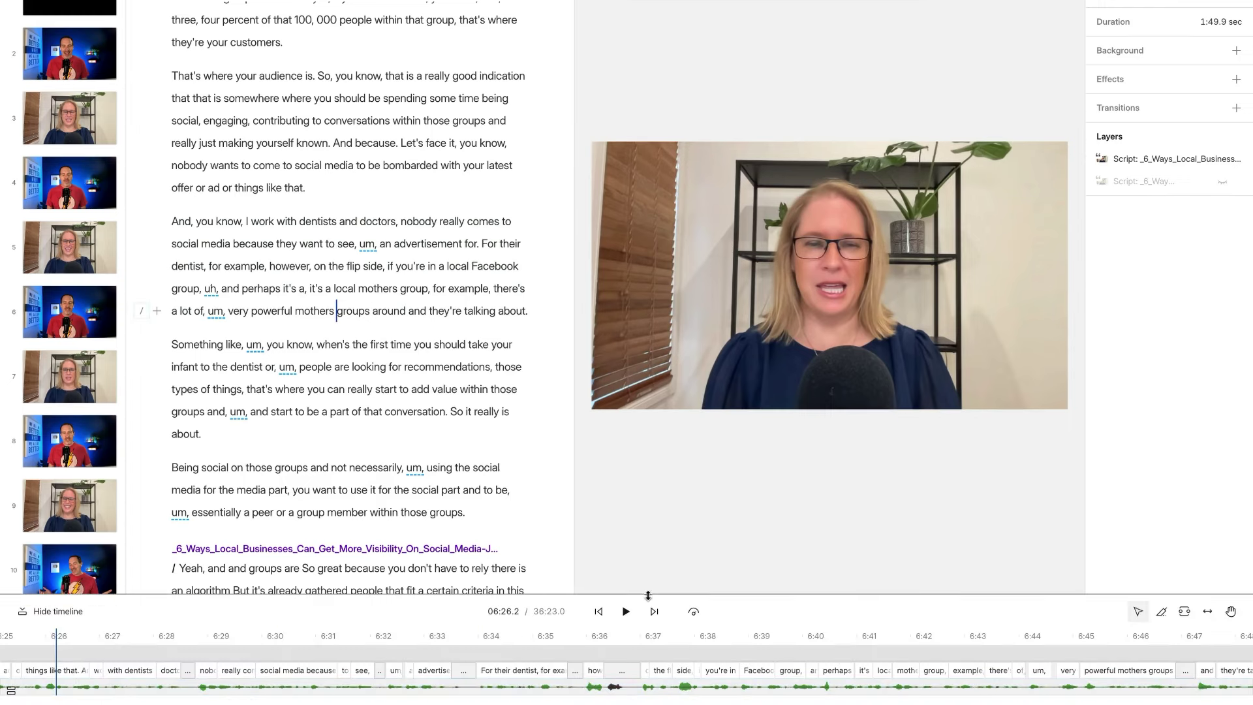
left_click_drag(632, 594, 631, 427)
left_click(366, 620)
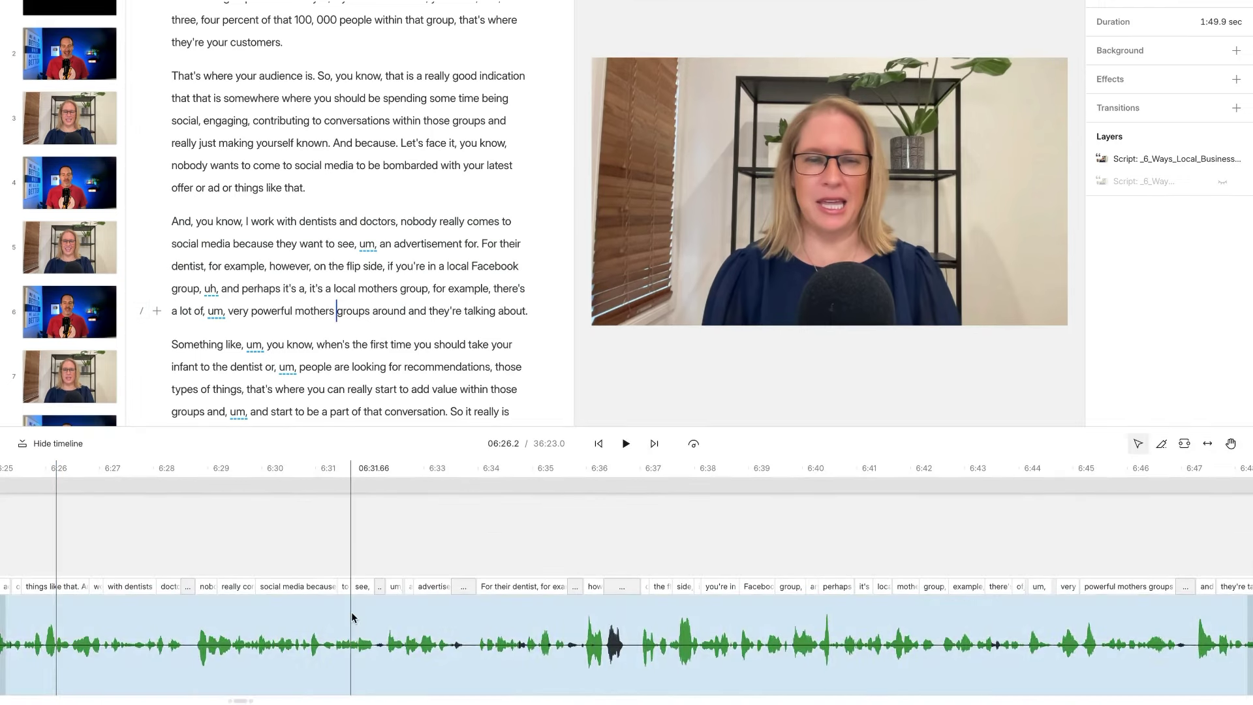
scroll(351, 612, "right", 3)
scroll(518, 612, "left", 2)
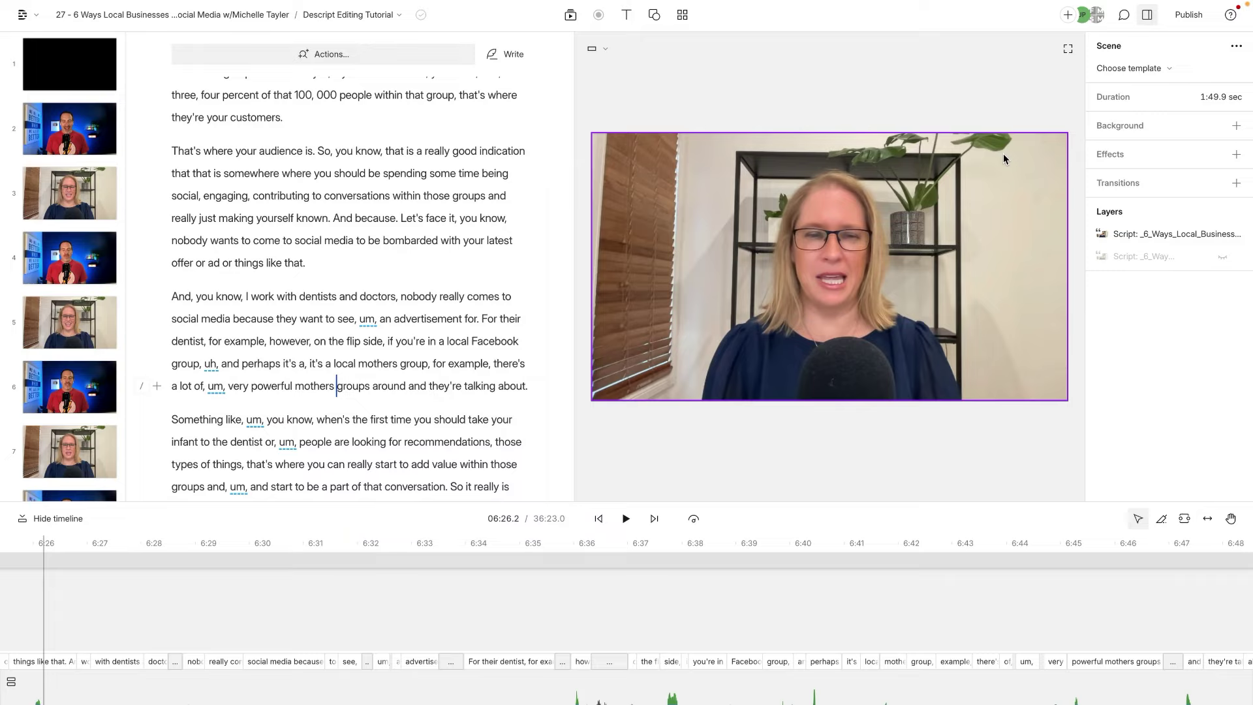
left_click(1181, 20)
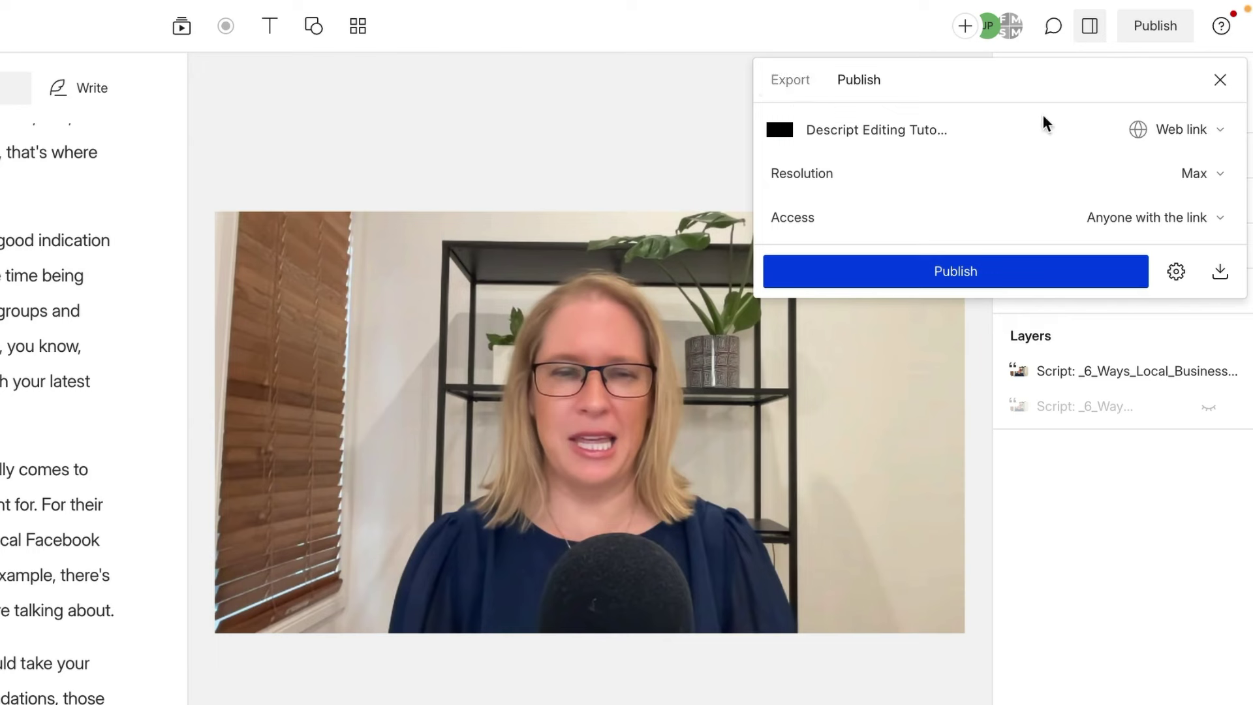
Choose an Audio export in MP3 (.mp3) format in the Publish panel's Export tab.
left_click(1190, 138)
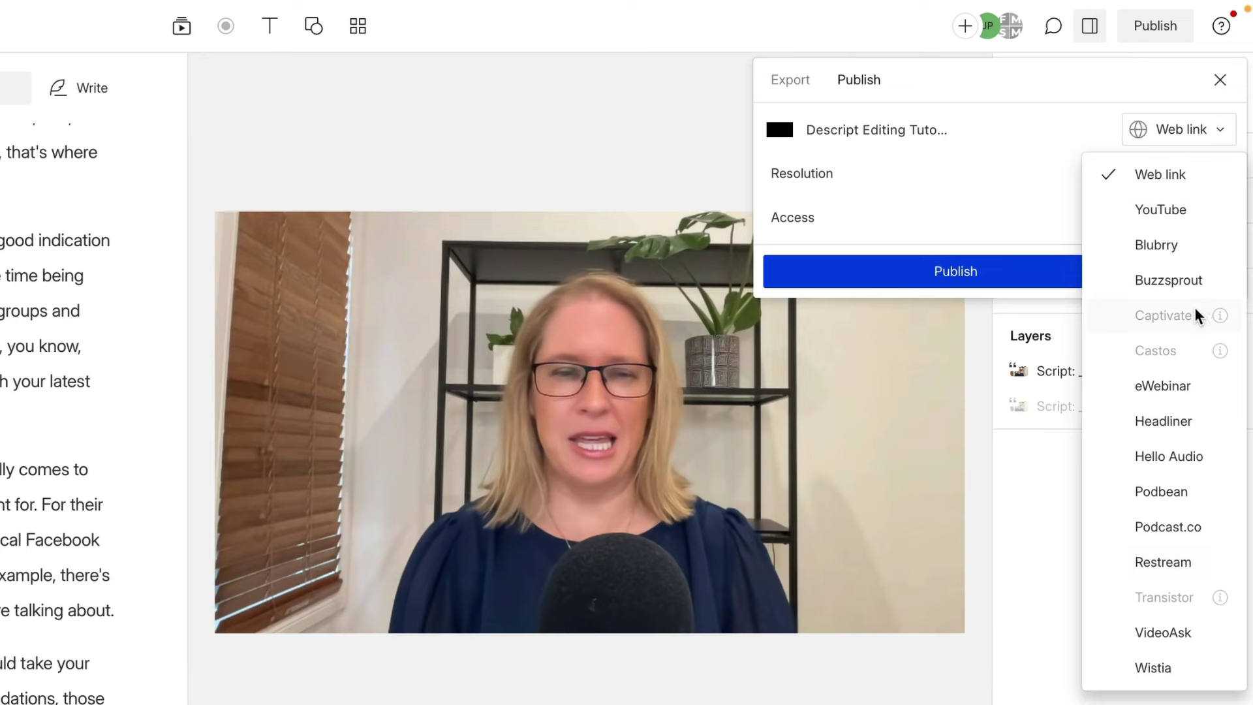
left_click(790, 81)
left_click(790, 81)
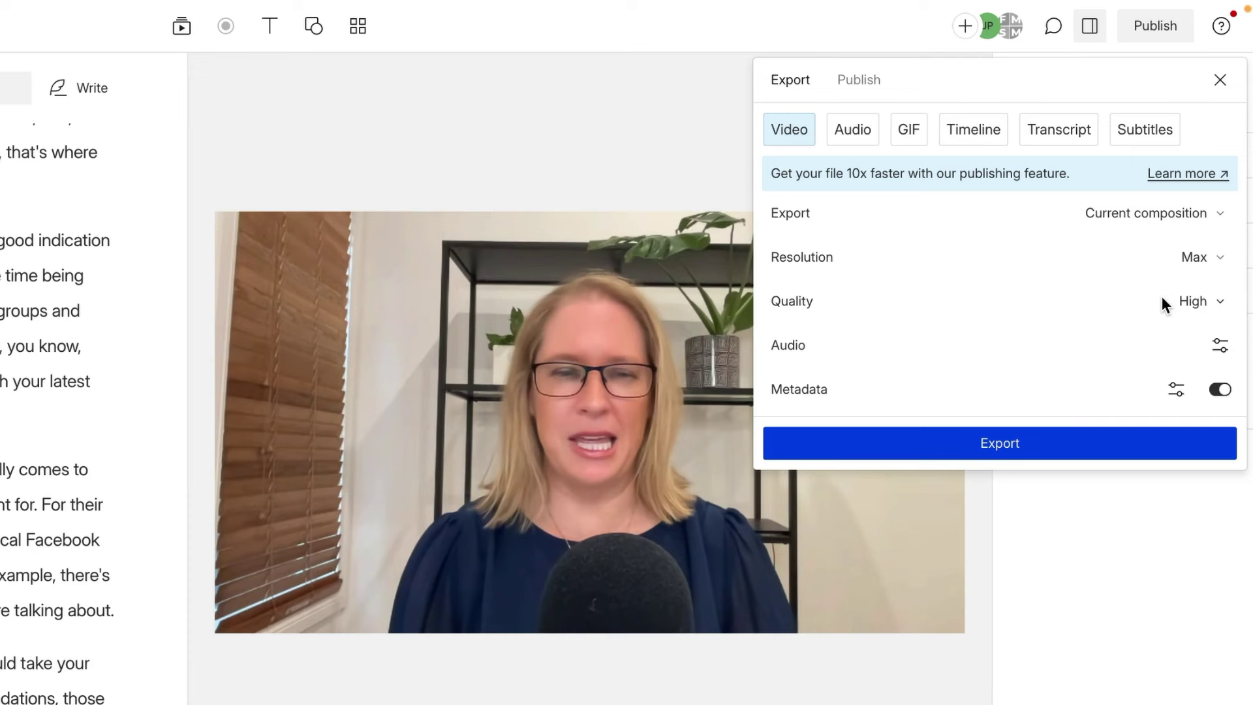
left_click(656, 157)
left_click(1128, 26)
left_click(790, 80)
left_click(866, 140)
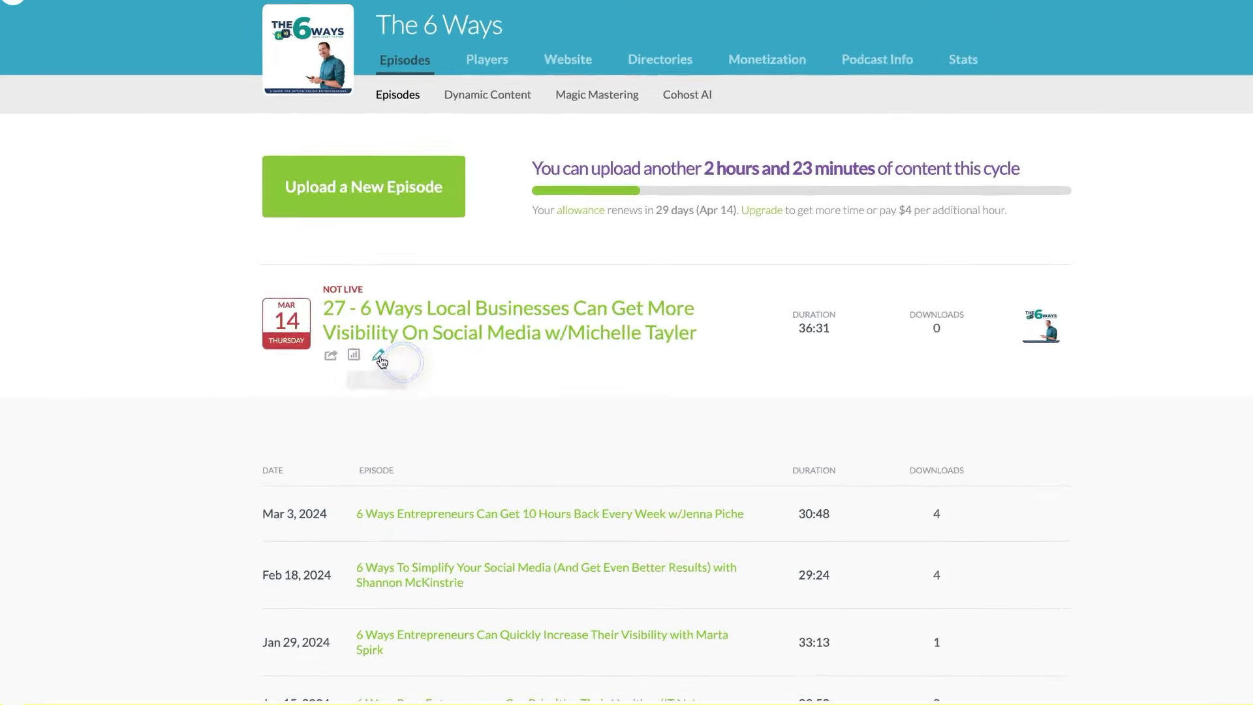
Open episode 27's edit page in Buzzsprout and scroll down toward the episode footer option.
left_click(384, 359)
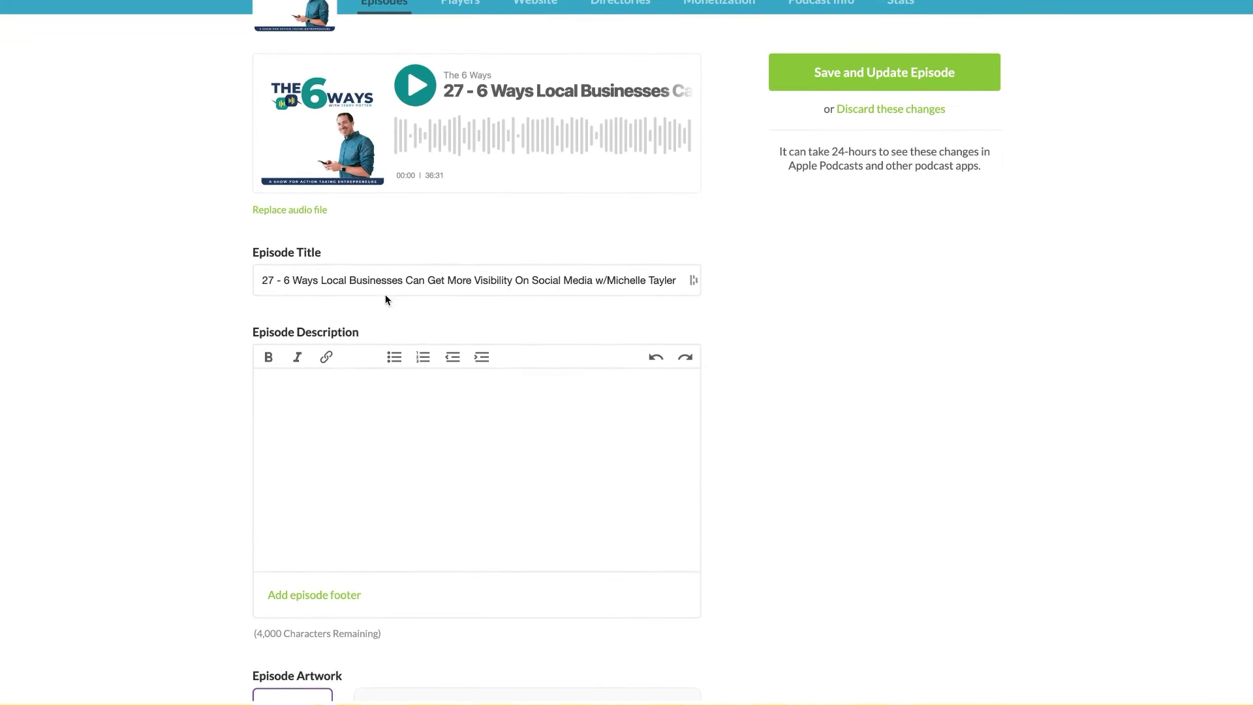
scroll(384, 292, "down", 1)
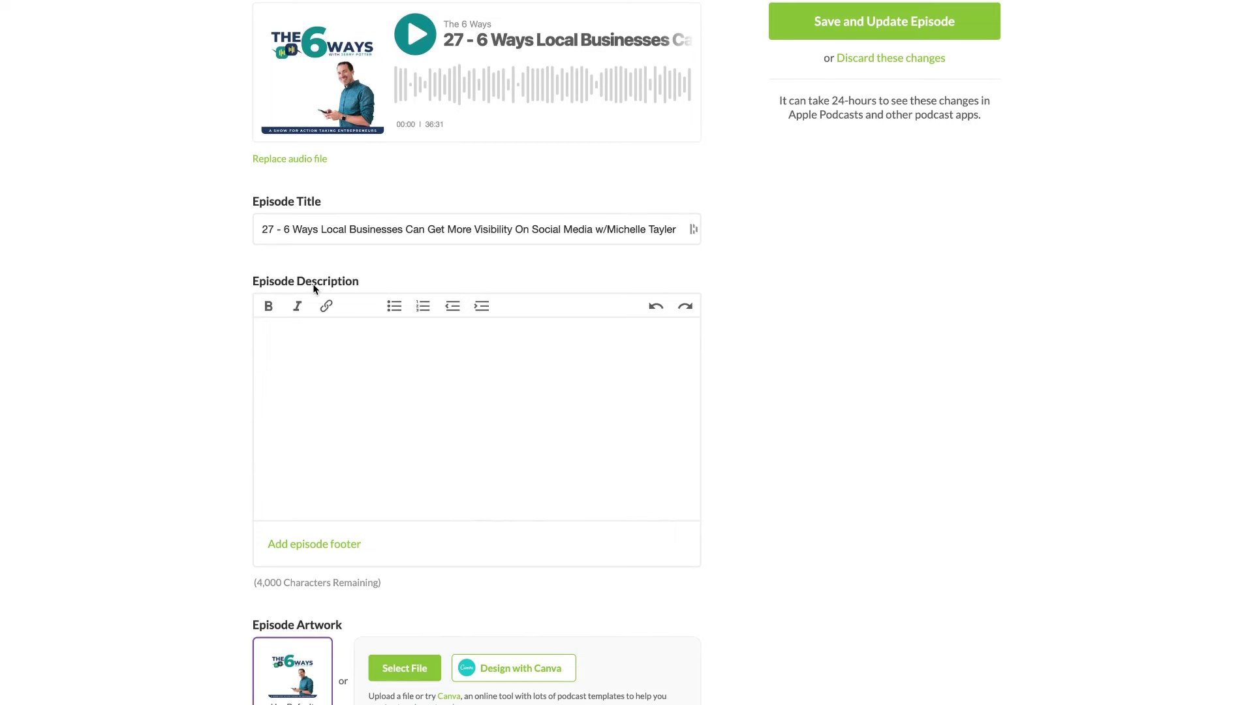
scroll(312, 286, "down", 3)
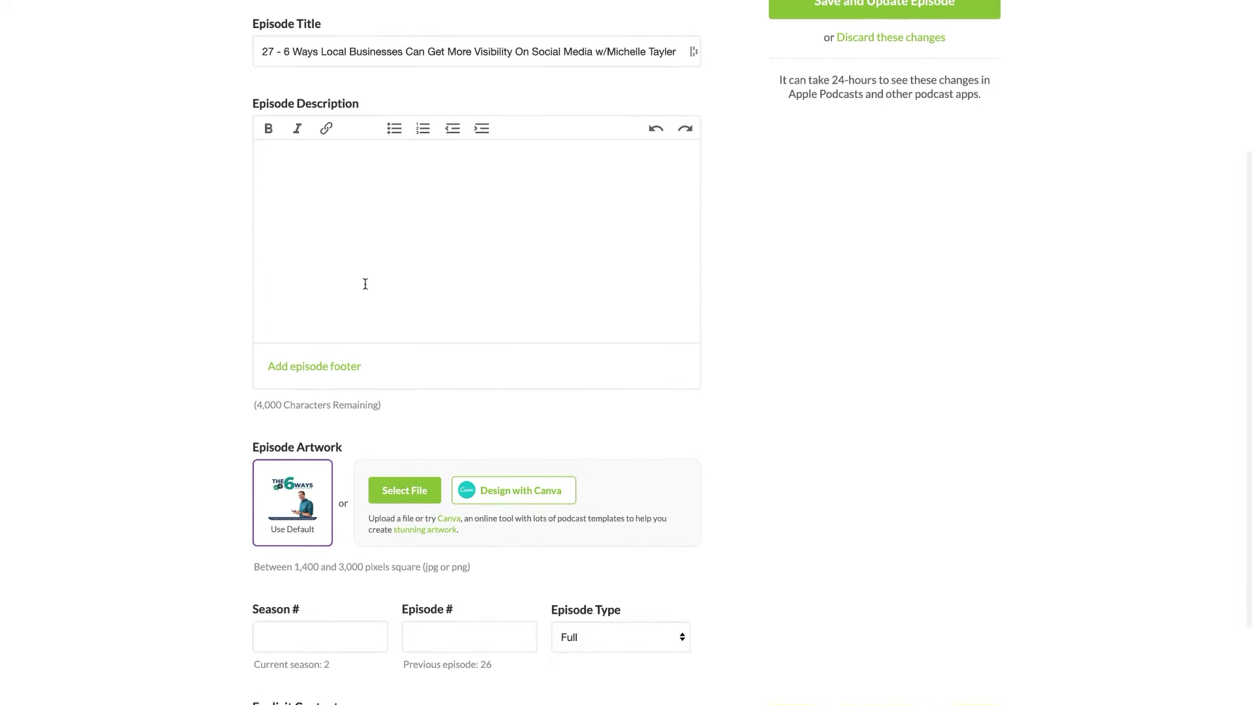
scroll(366, 284, "down", 2)
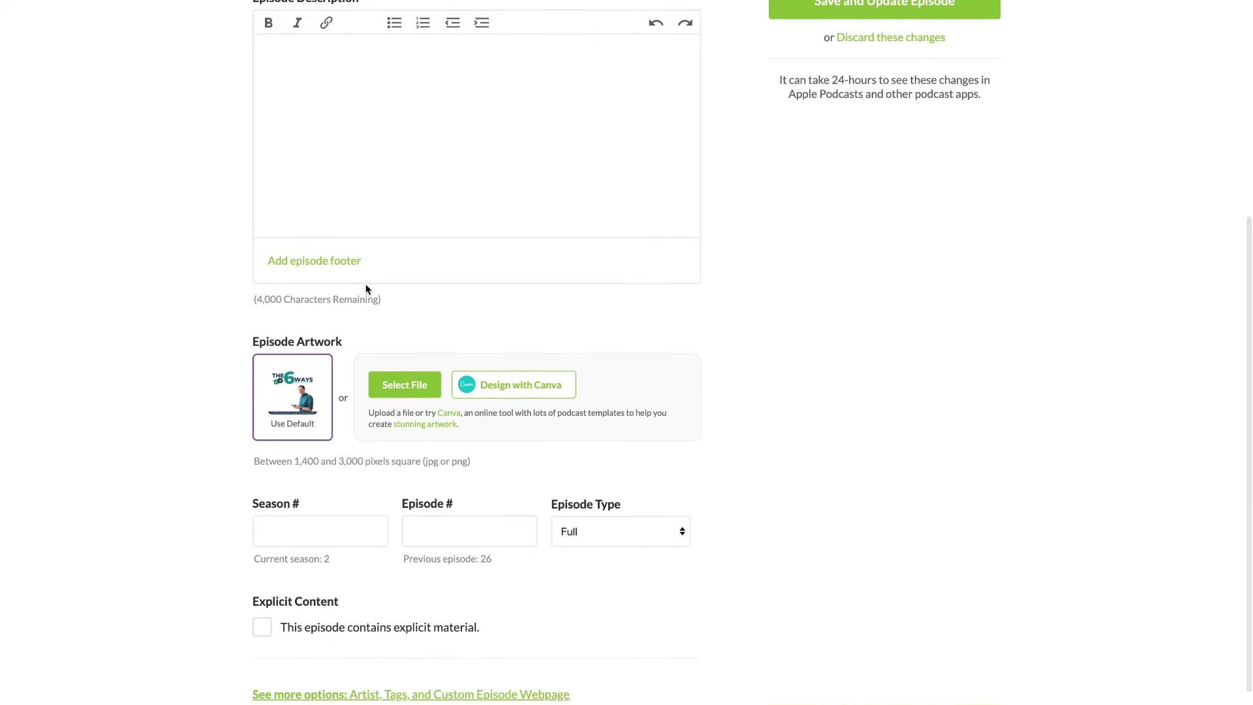
Dismiss the Buzzsprout footer editor and reveal extra episode fields like Artist, Custom Episode Webpage and Tags.
left_click(326, 261)
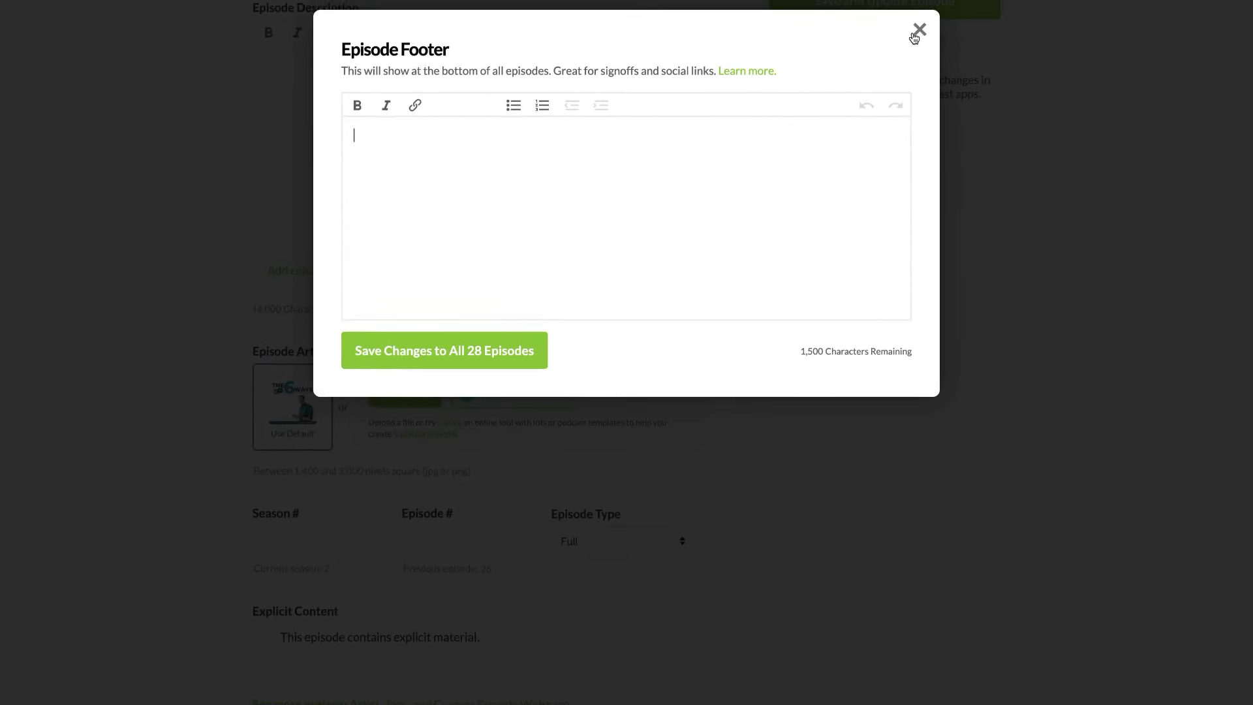
left_click(917, 33)
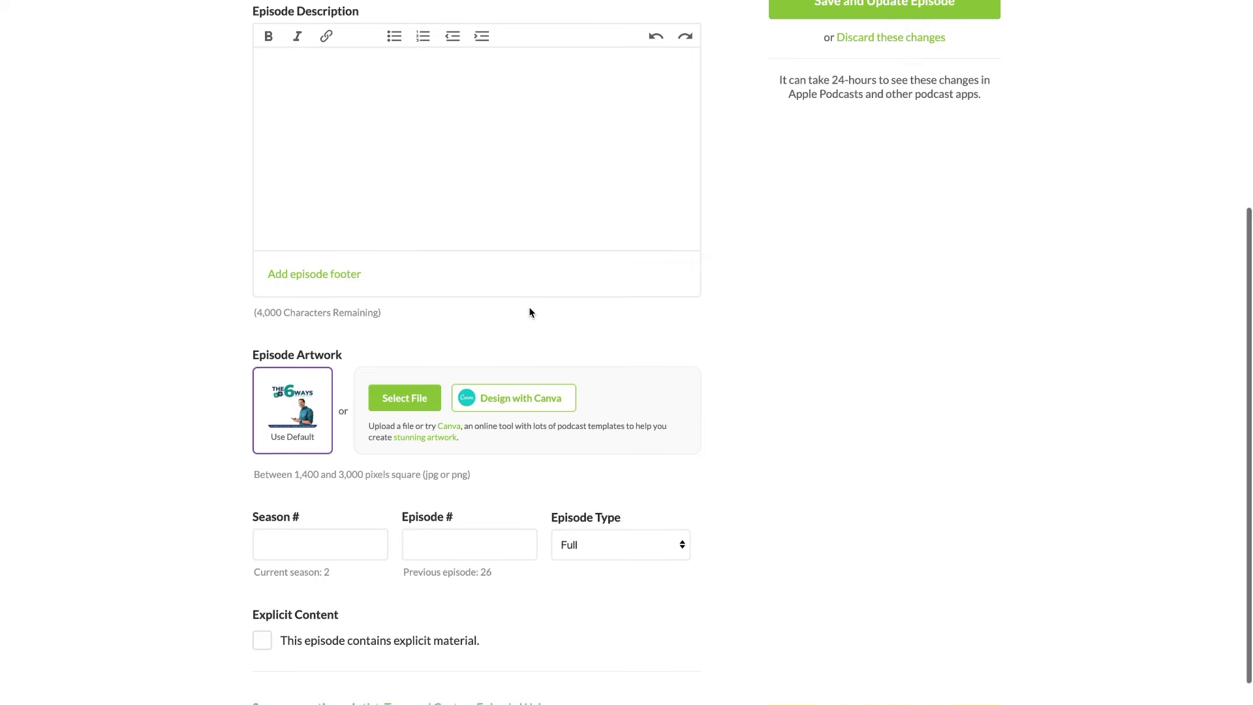
scroll(530, 312, "down", 3)
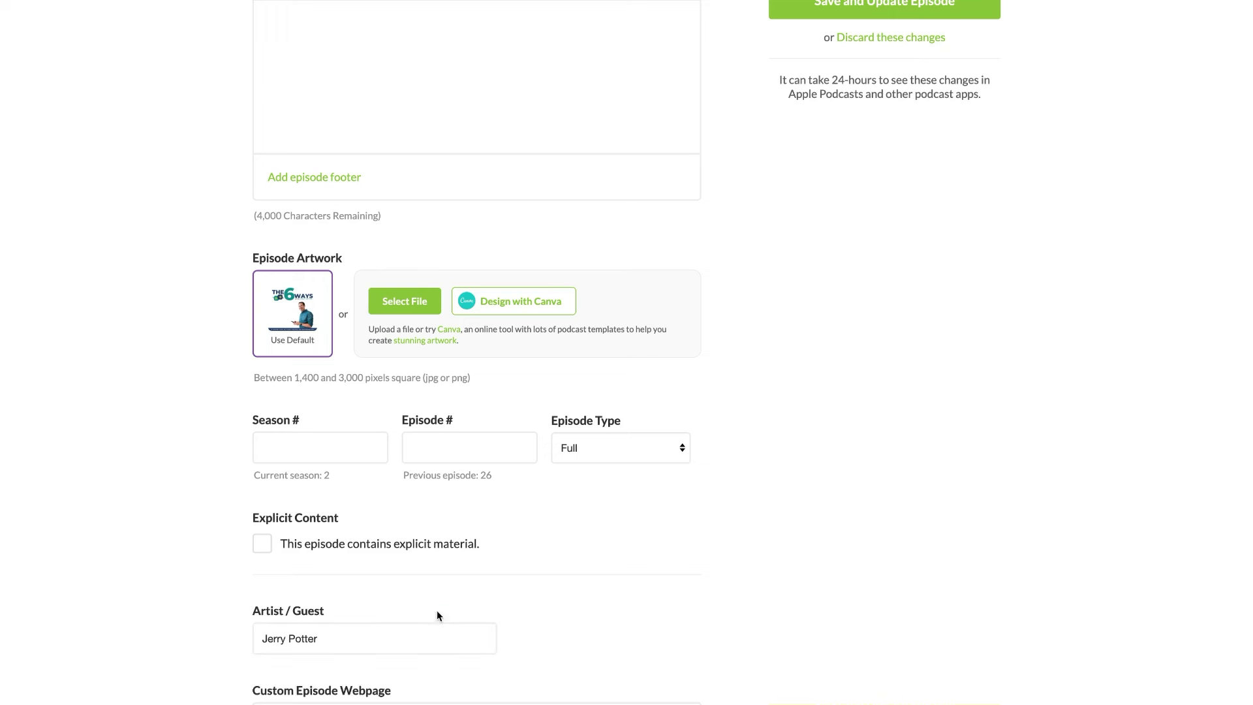
left_click(437, 611)
scroll(417, 587, "down", 3)
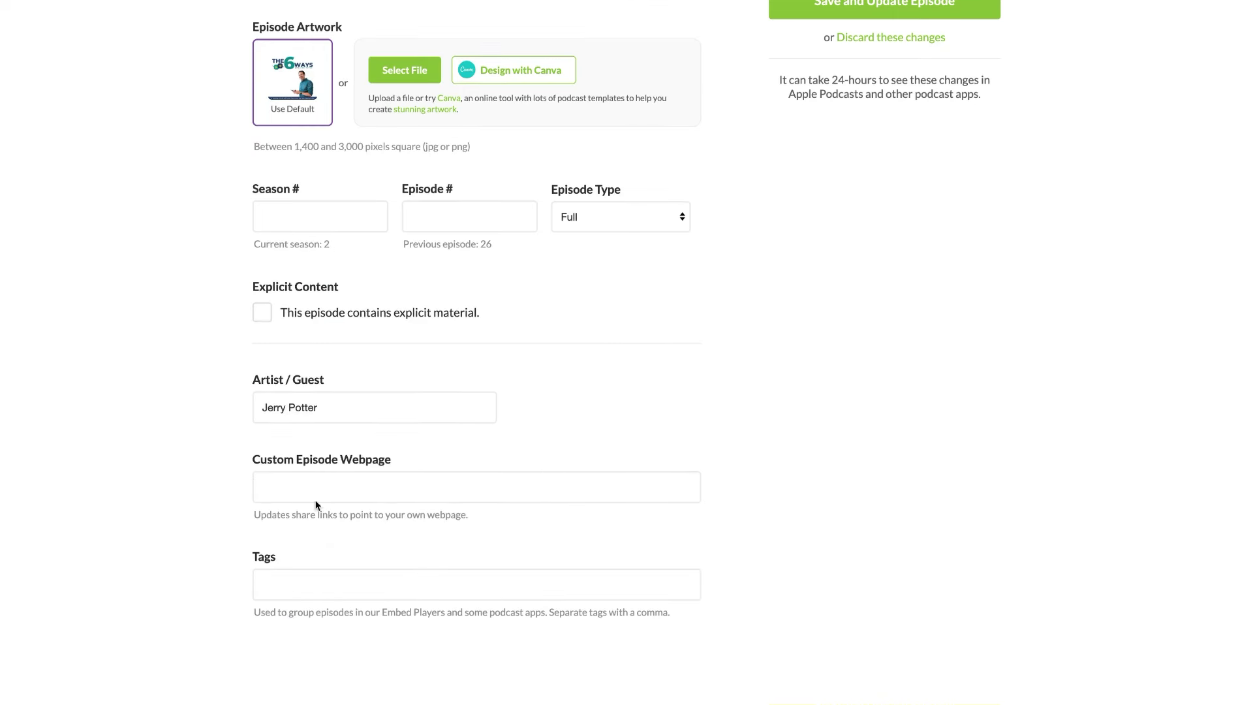
left_click(285, 490)
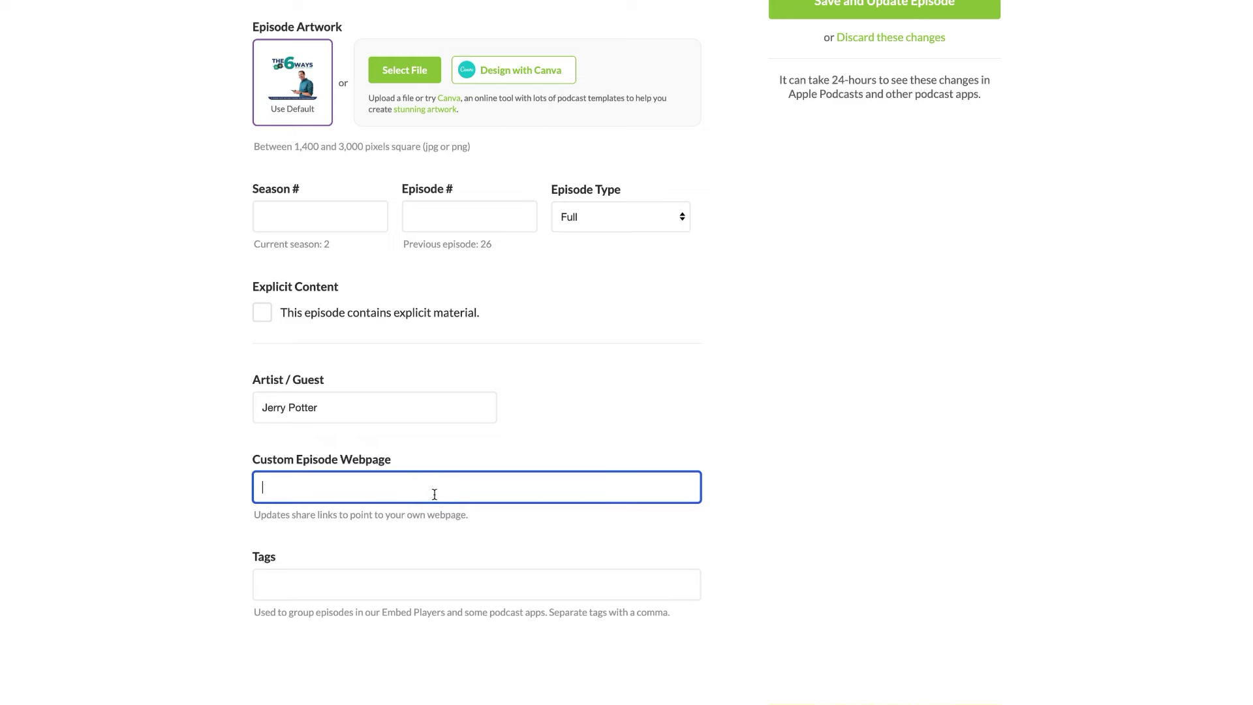
scroll(491, 520, "up", 10)
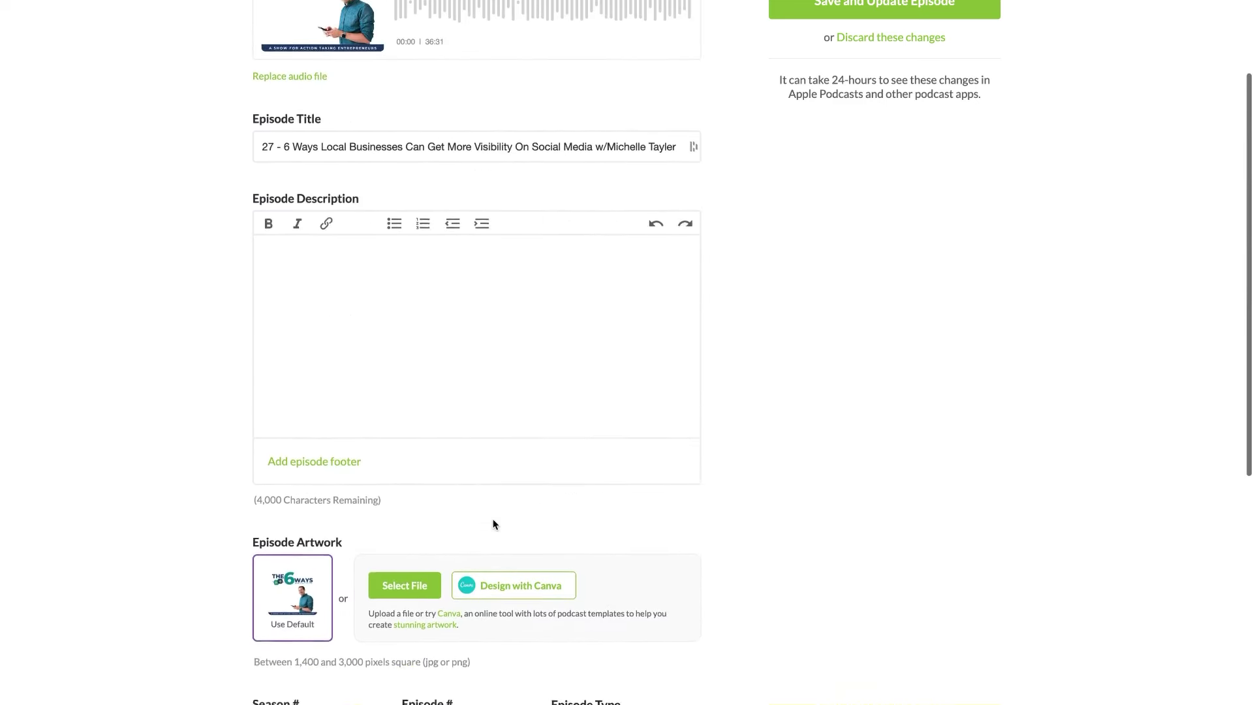
Check the SHOW NOTES document, then bring up the previous episode's YouTube Studio details.
key("super+Tab")
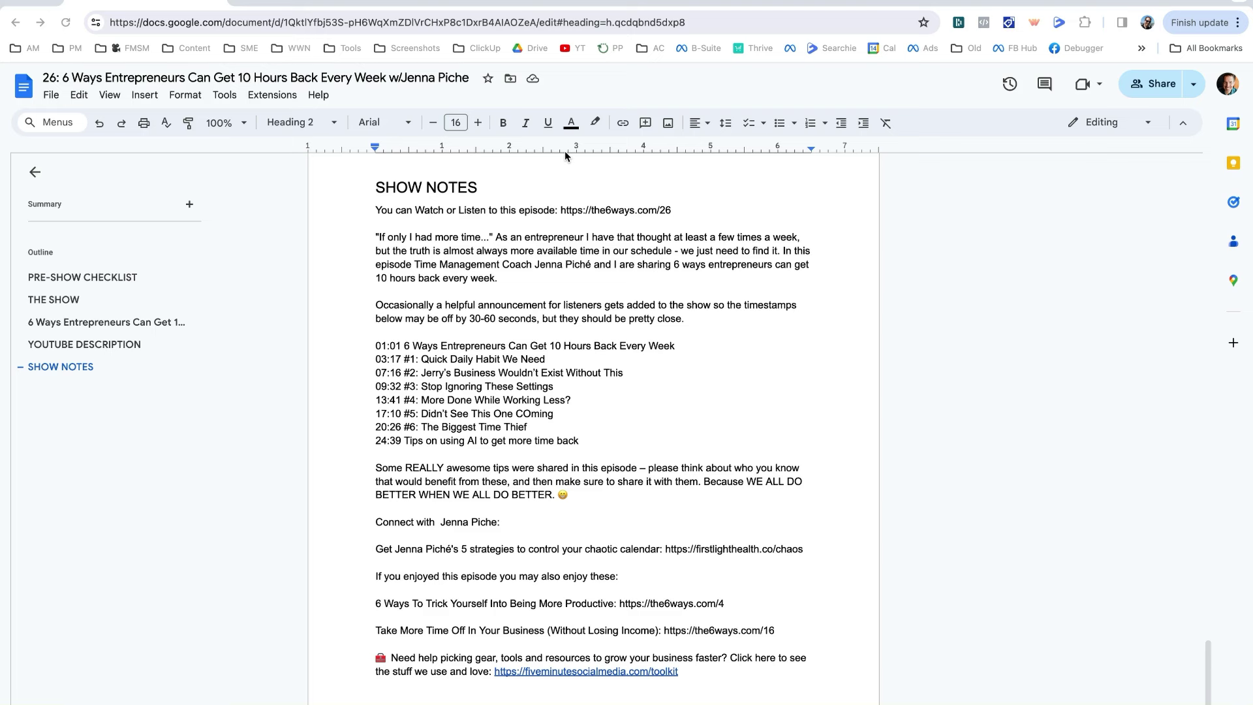
left_click(367, 189)
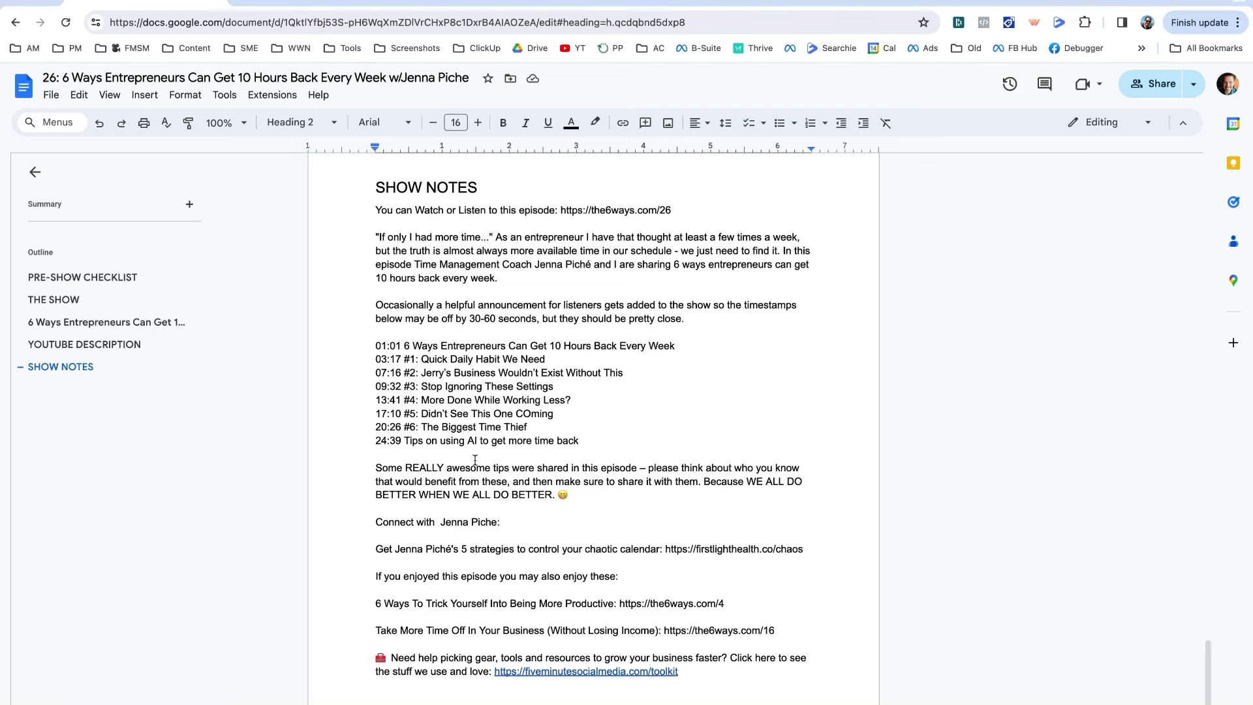
left_click(311, 13)
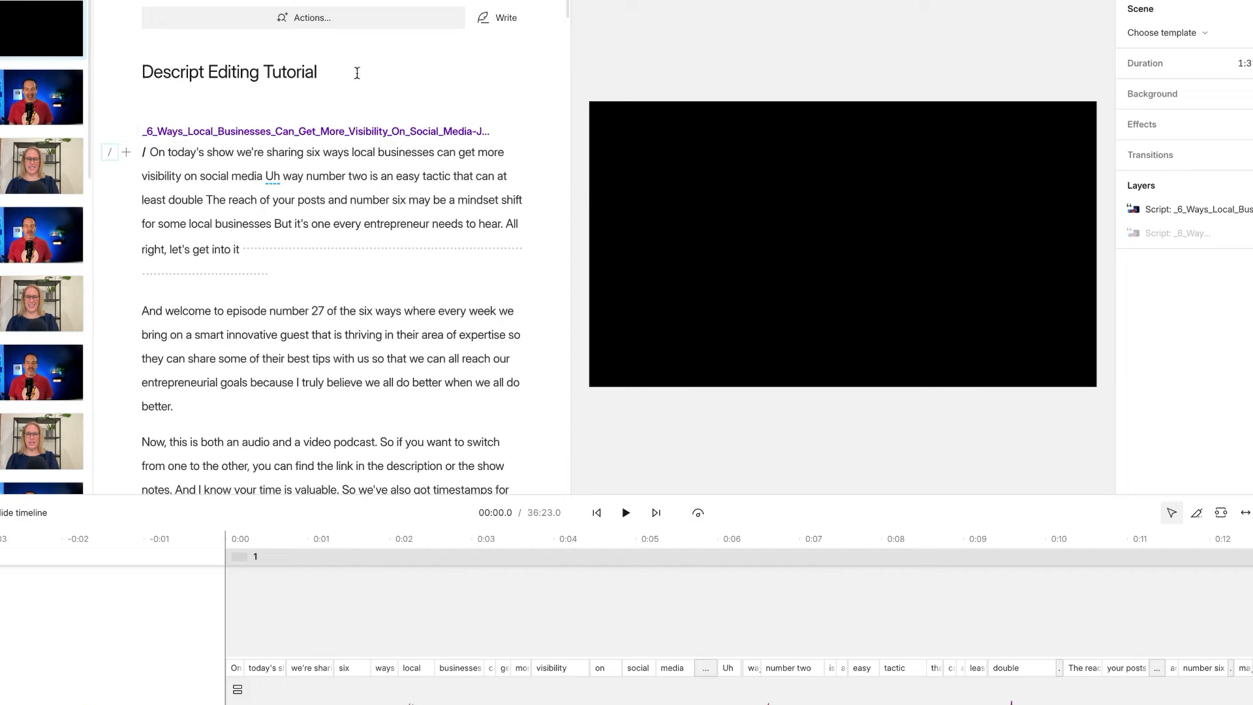
Send the Ask AI 'find good clips' prompt for five roughly 30-second clips from the script.
left_click(236, 17)
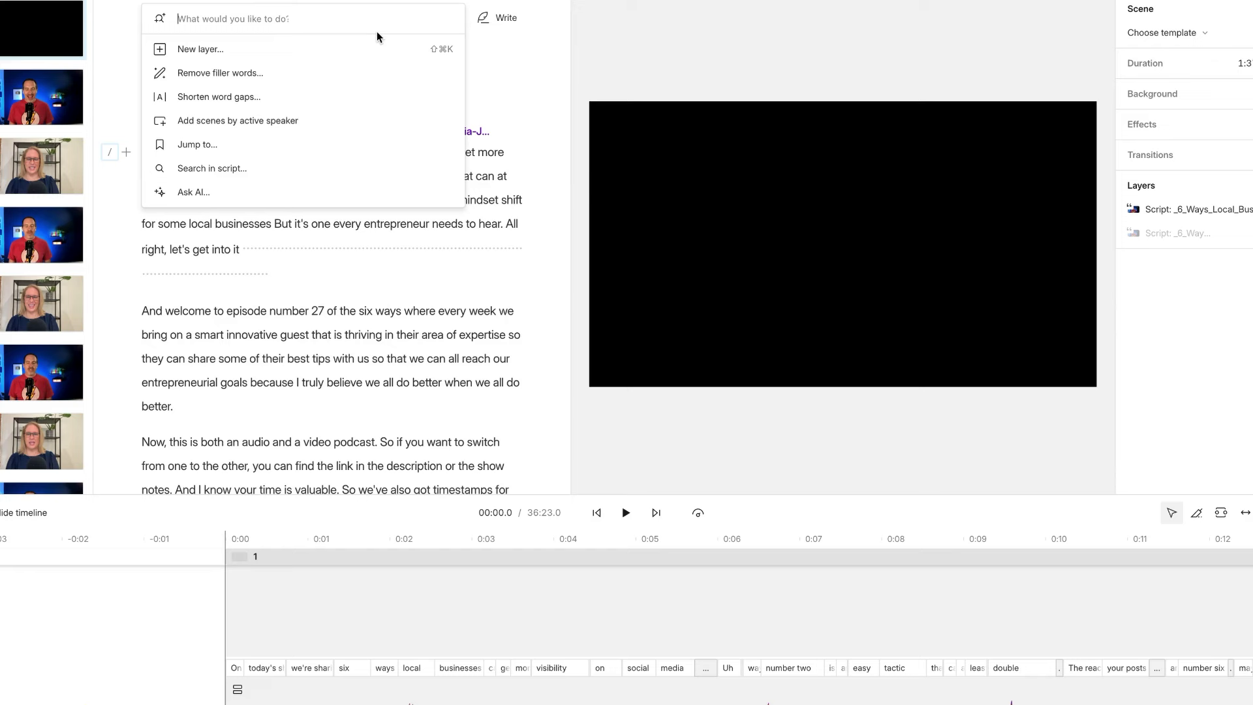
type("find goo")
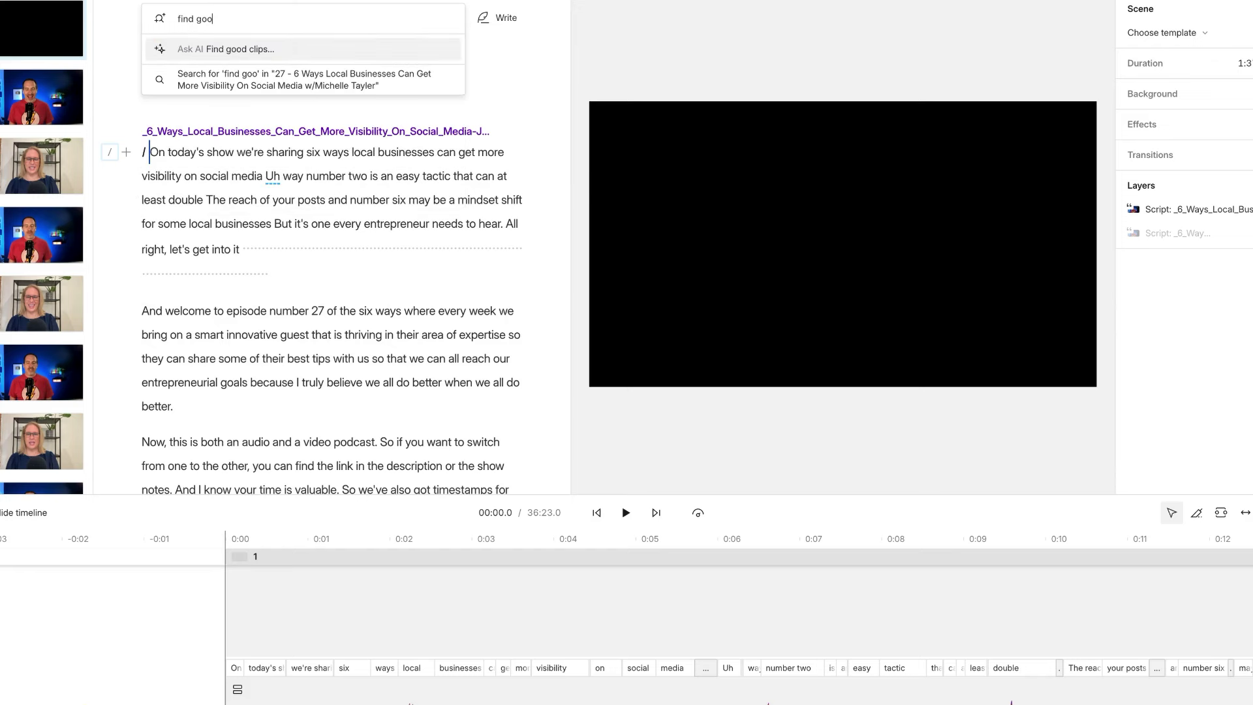
type("d clips")
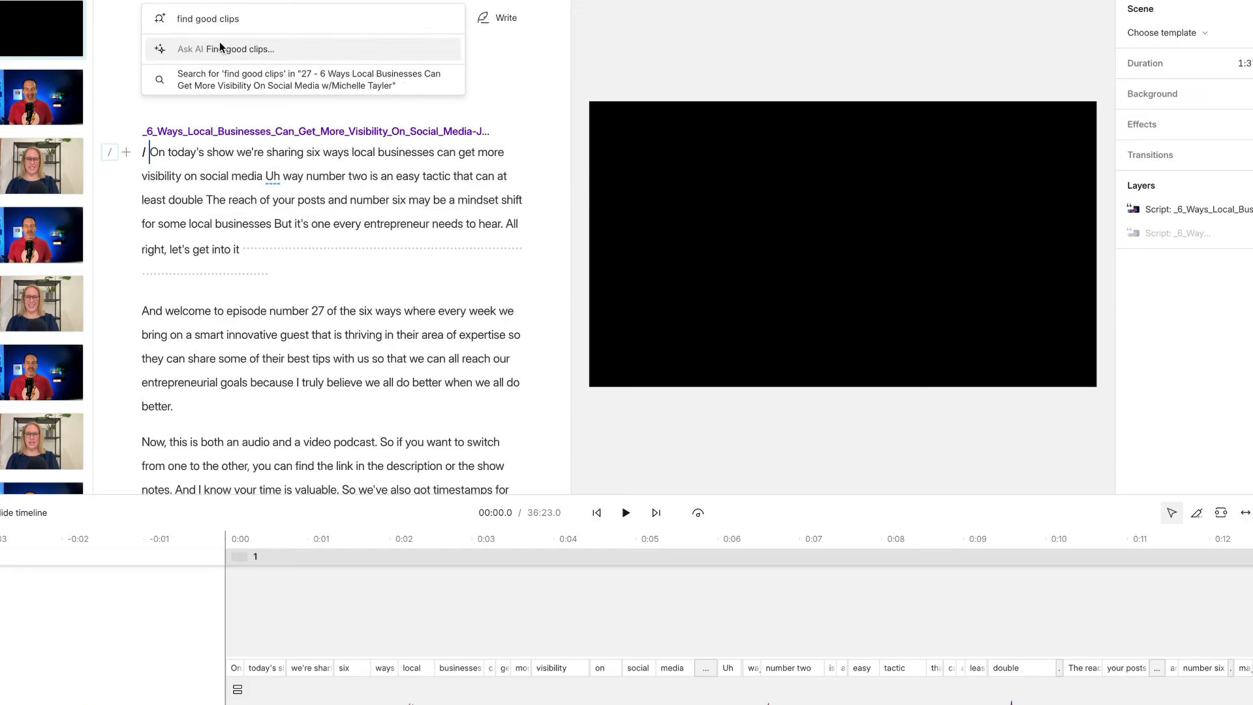
left_click(211, 48)
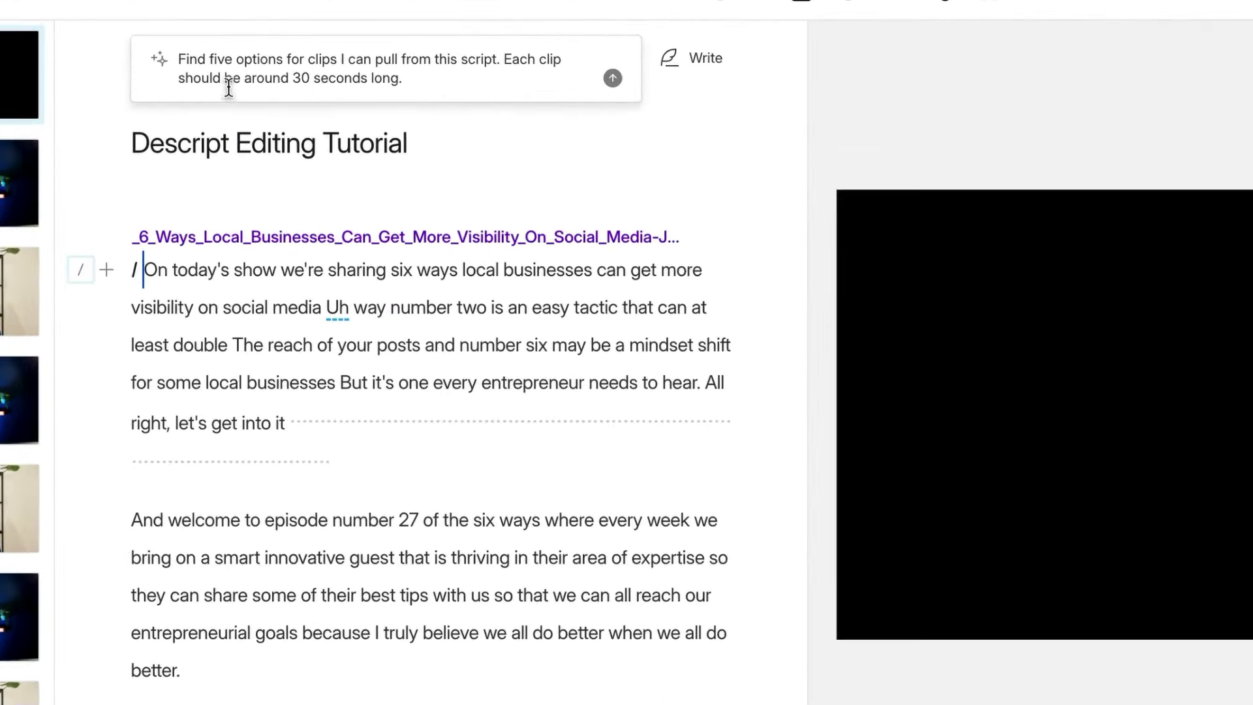
left_click(427, 85)
key("Return")
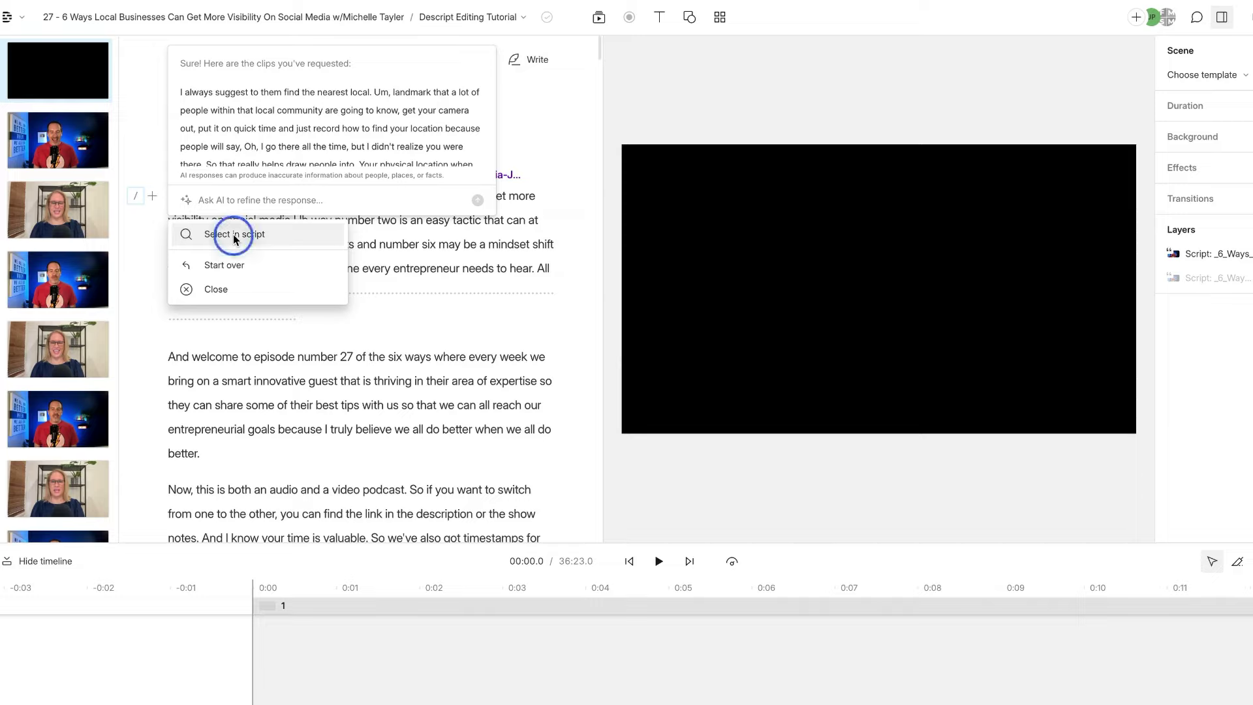
Highlight the suggested clips in the script and jump to the fifth and the Facebook/Instagram clips.
left_click(233, 235)
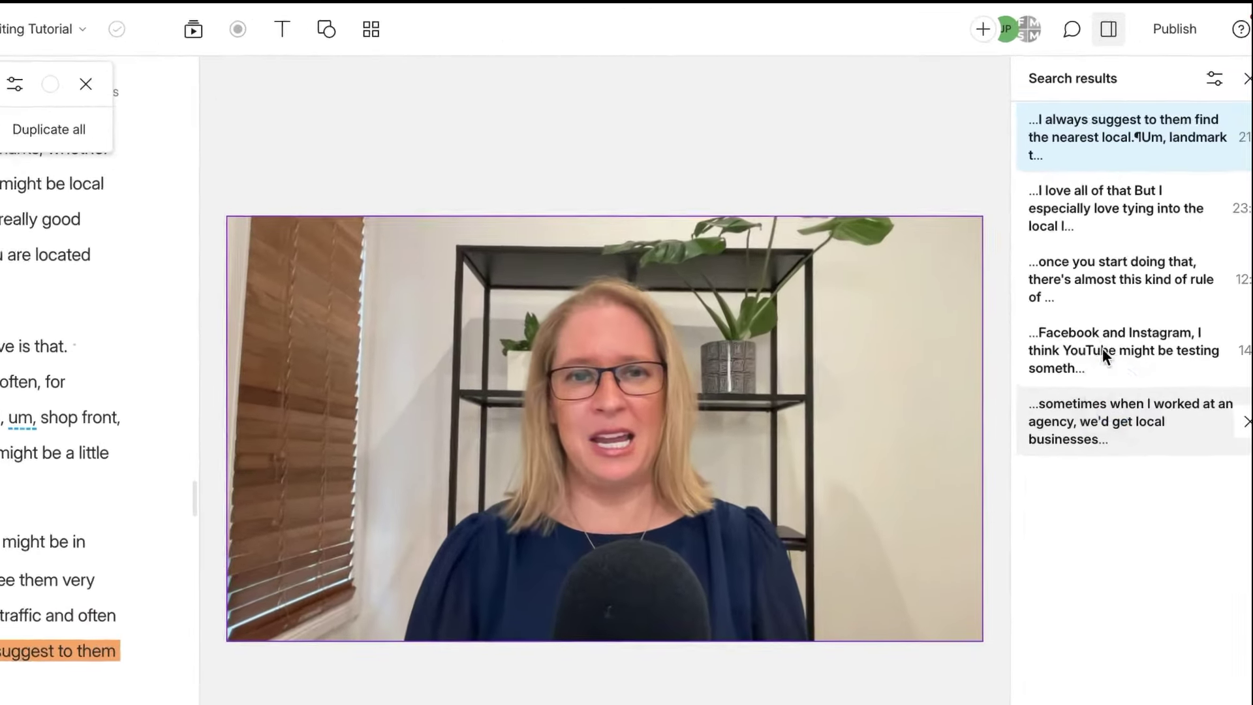
left_click(1217, 228)
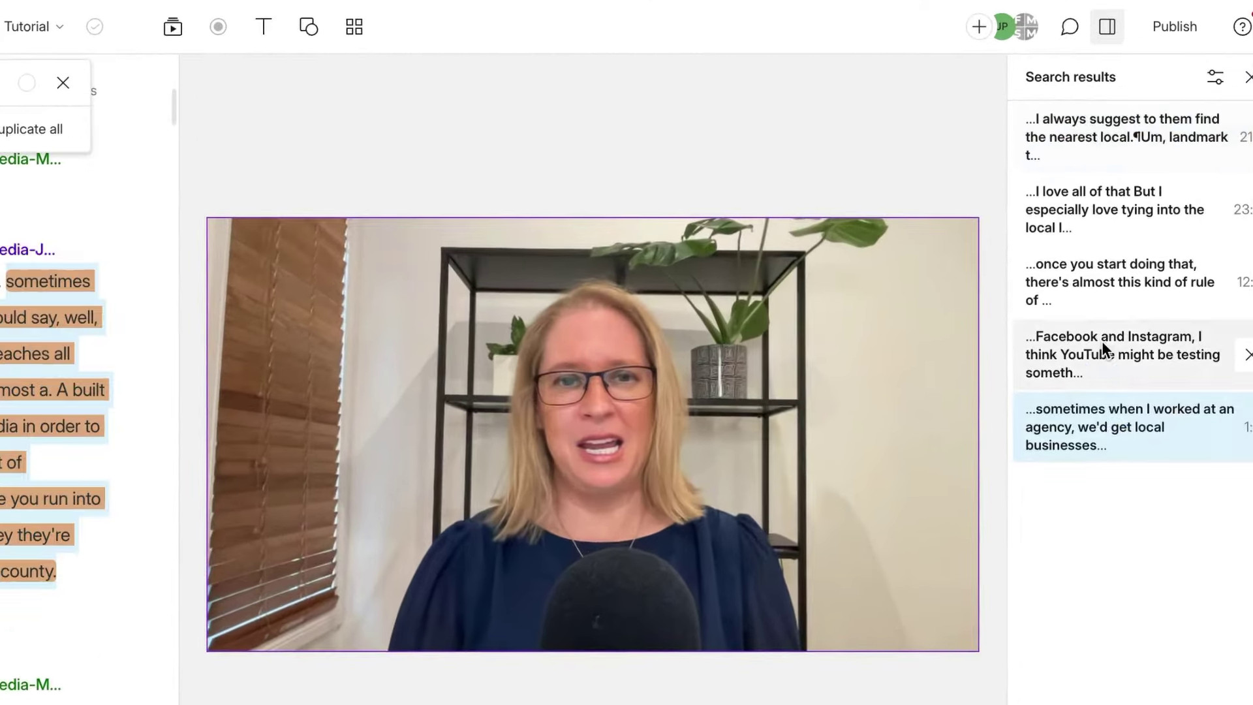
left_click(1101, 341)
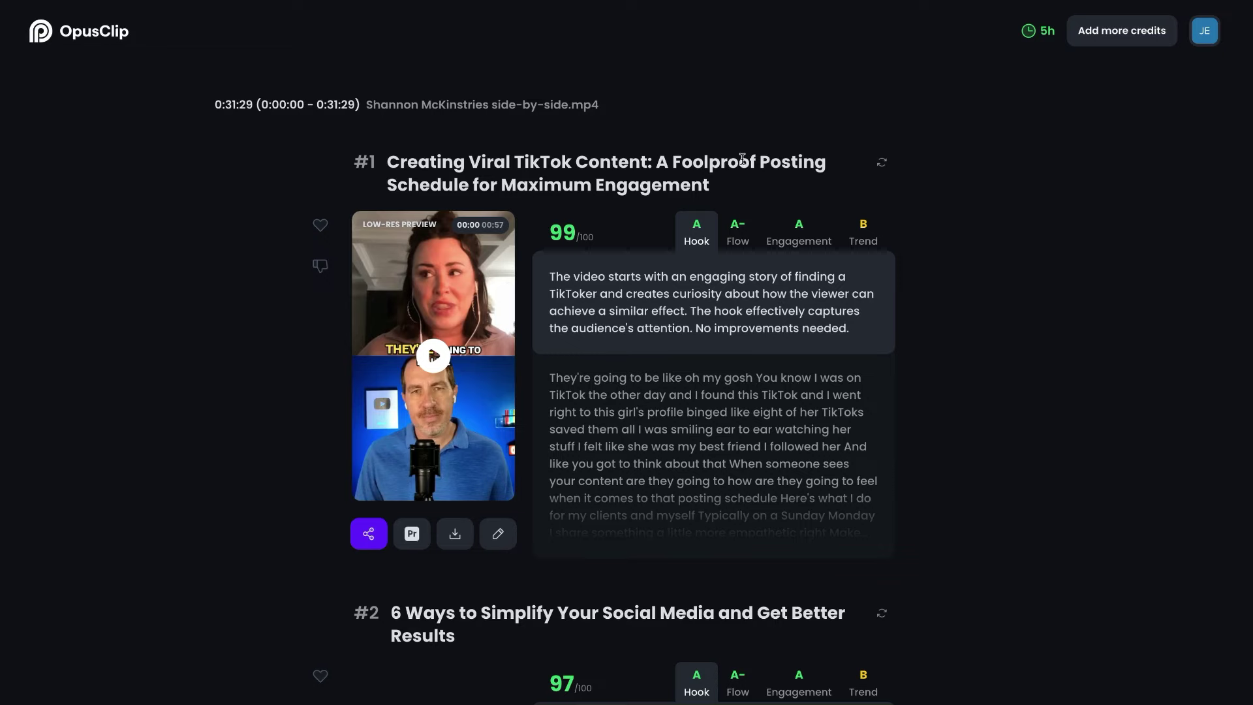
Play clip #1's preview, then scan the lower-ranked clips down to #9 (85/100) and #10 (84).
scroll(582, 318, "down", 18)
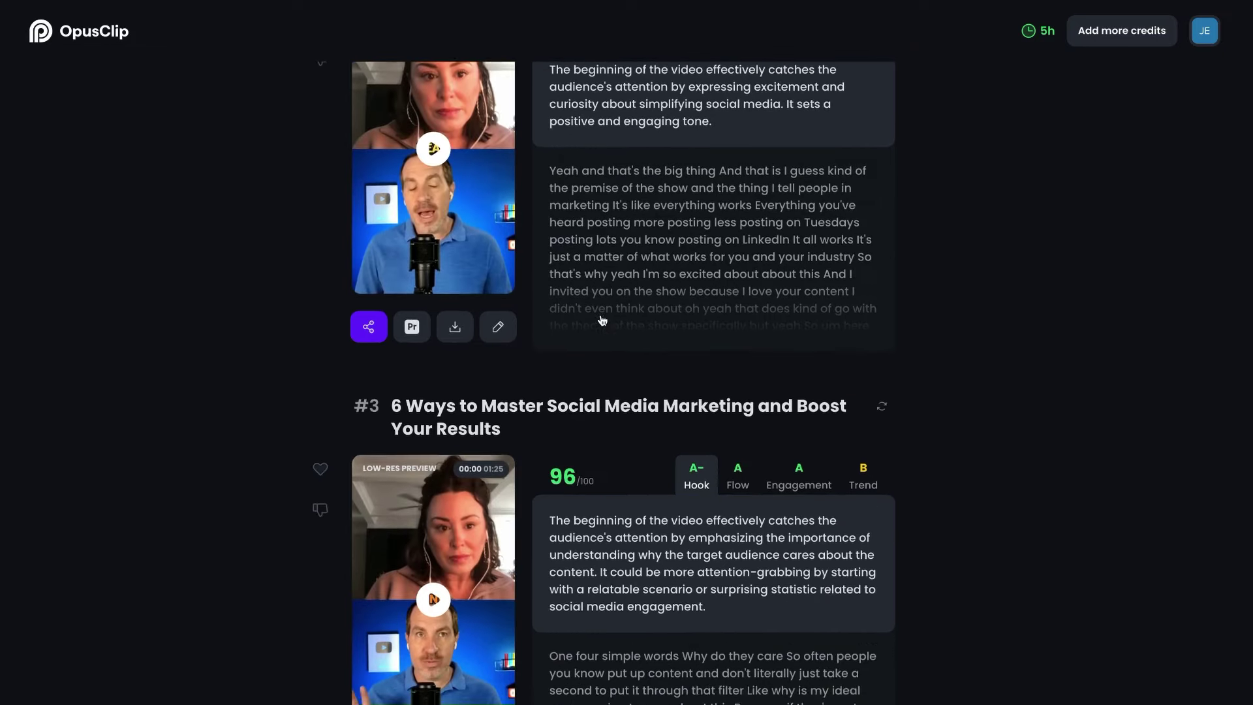
scroll(601, 318, "down", 1)
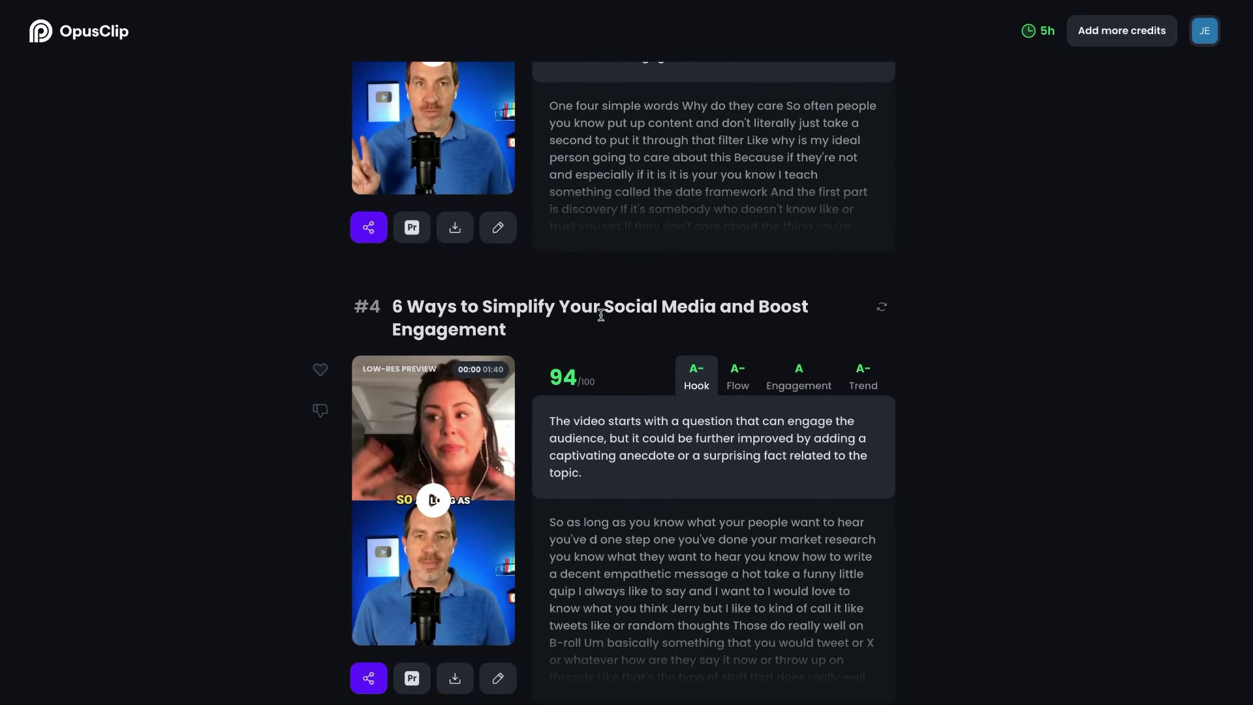
scroll(605, 346, "up", 20)
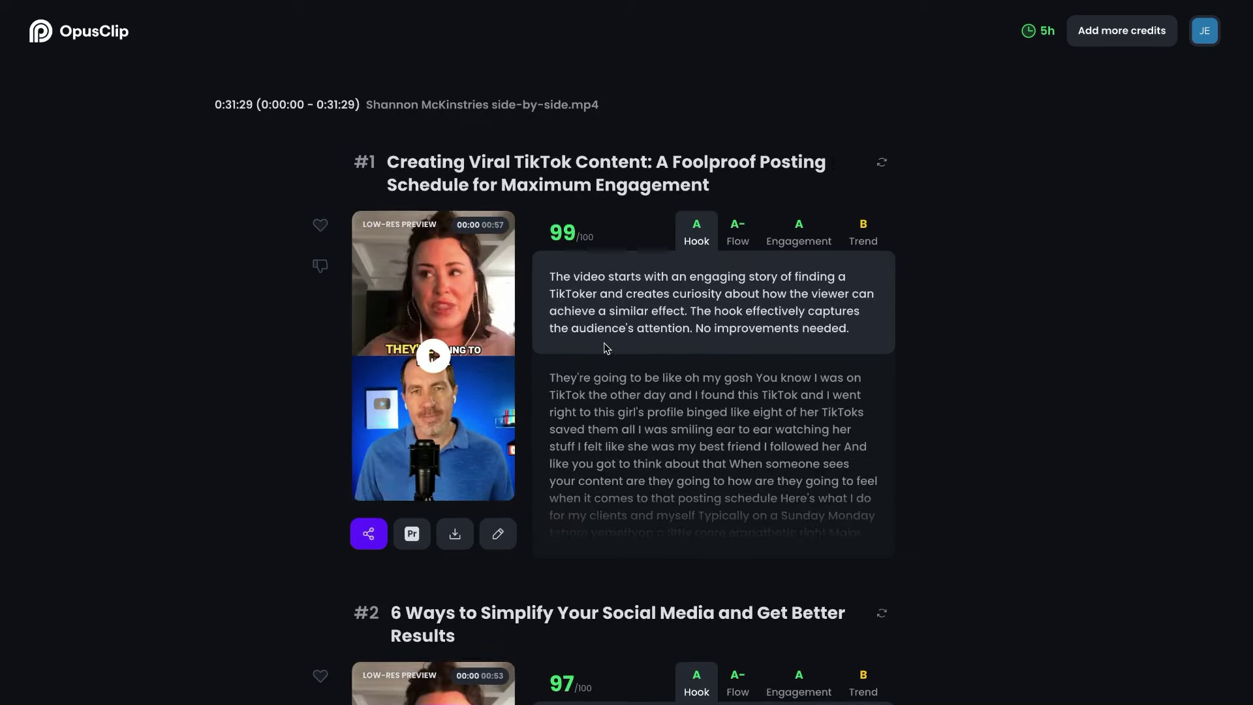
left_click(431, 358)
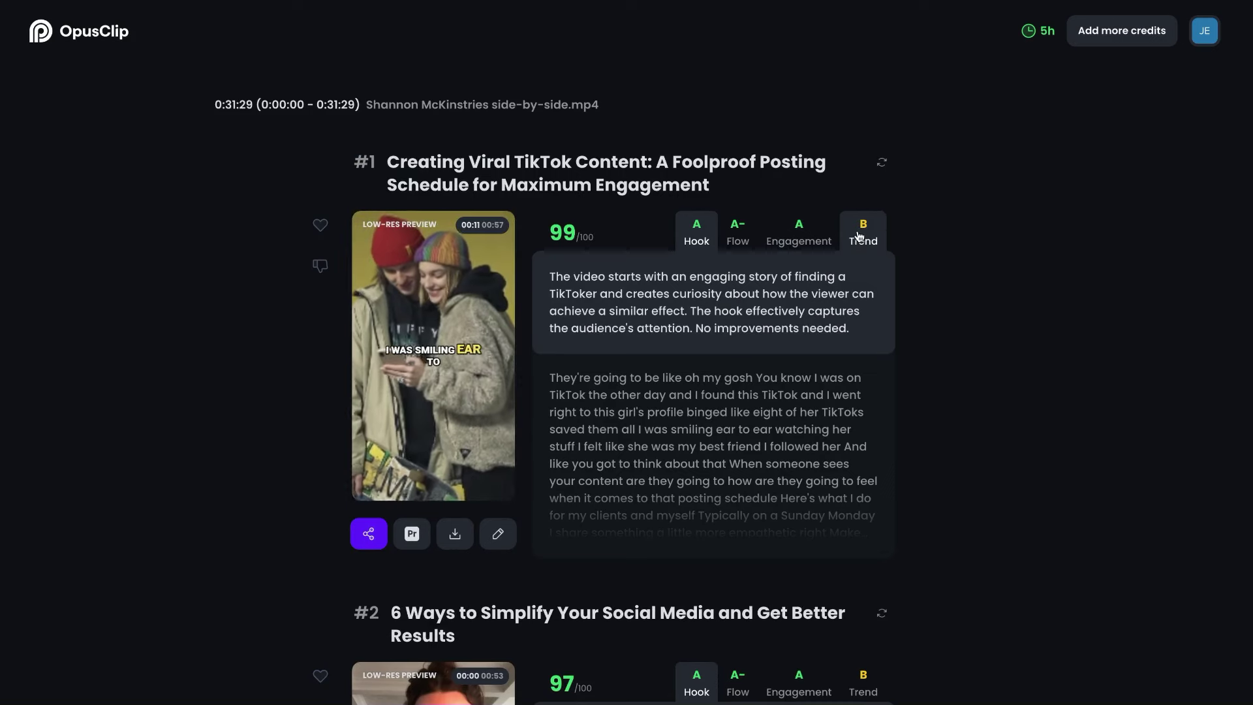
scroll(643, 351, "down", 15)
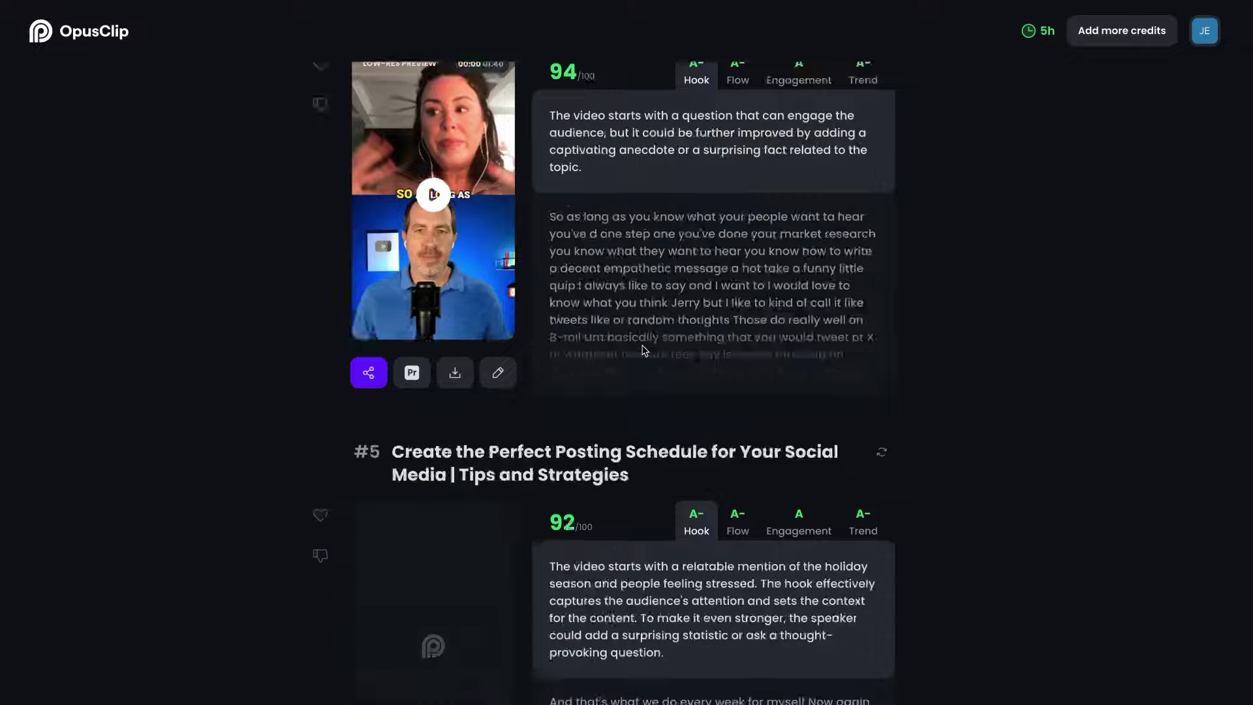
scroll(643, 351, "down", 20)
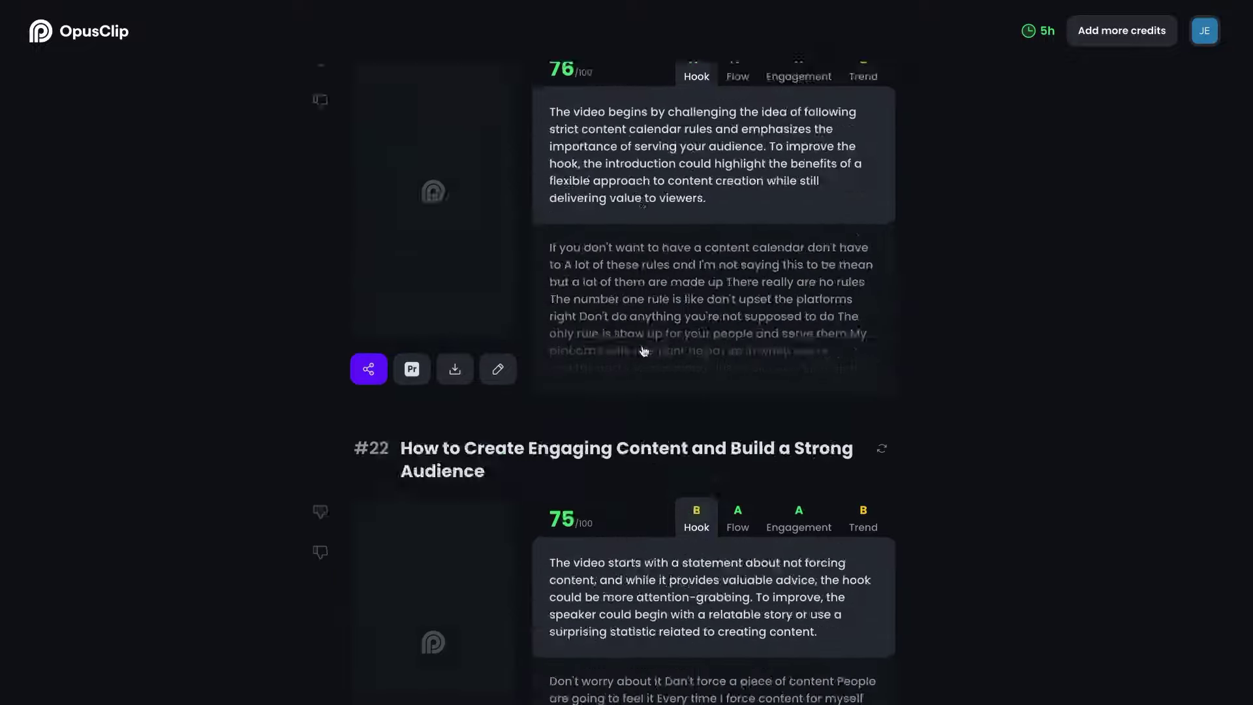
scroll(642, 351, "down", 5)
scroll(643, 349, "up", 20)
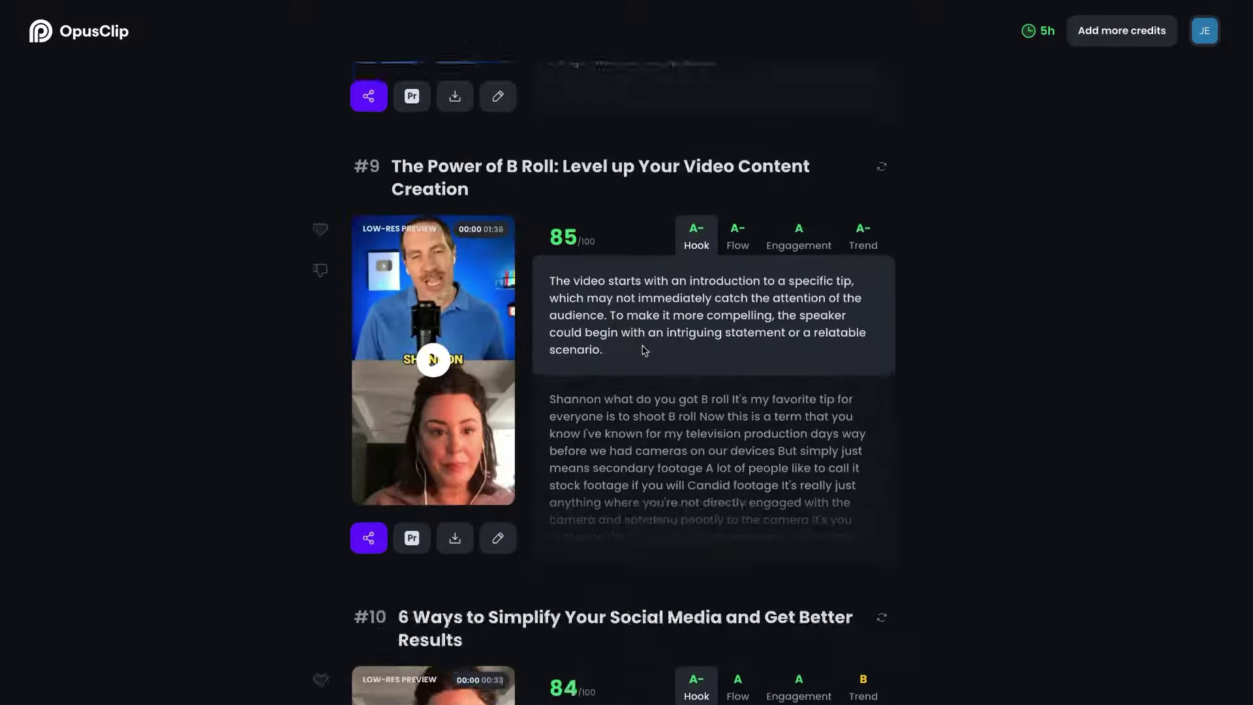
scroll(643, 346, "up", 18)
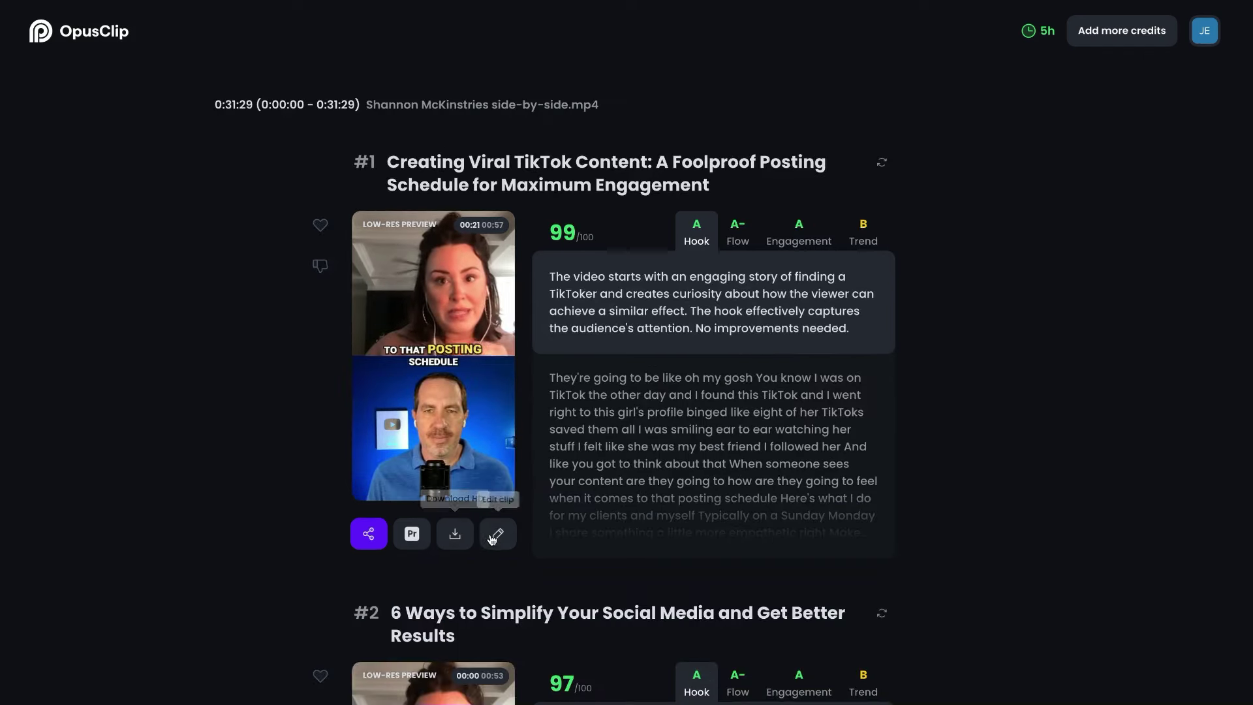